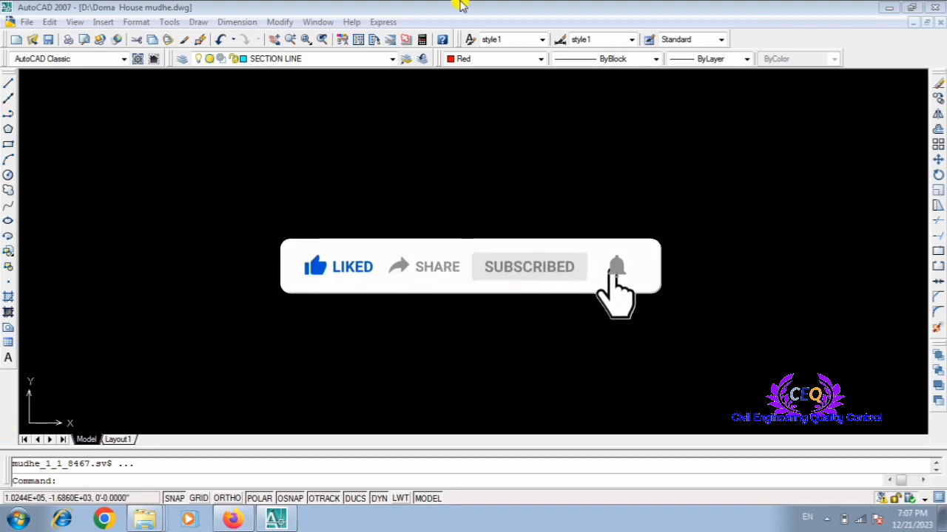
Show the tool palettes and bring up the architectural block samples.
click(170, 22)
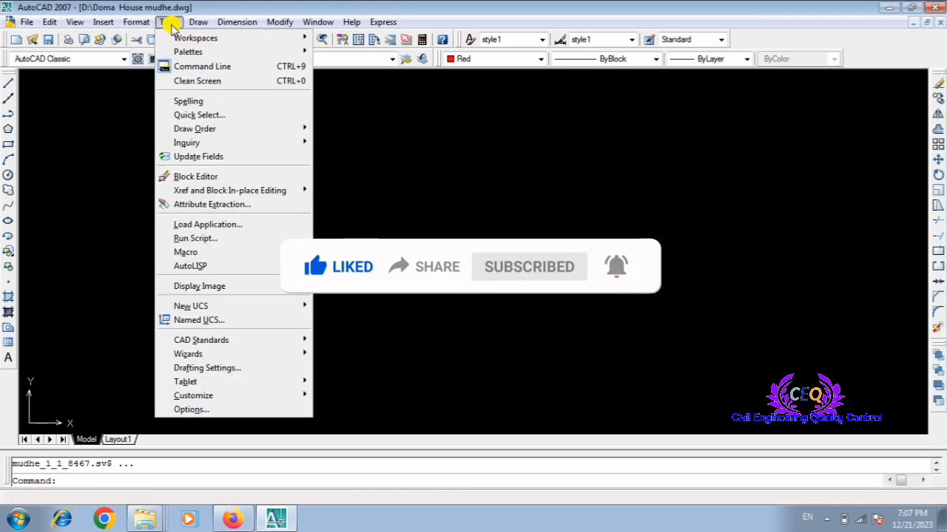
mouse_move(199, 54)
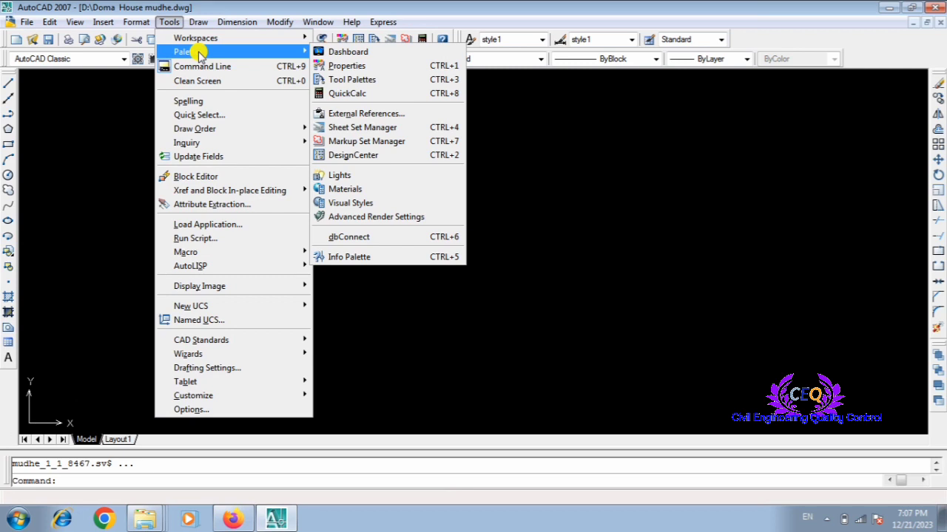
click(365, 80)
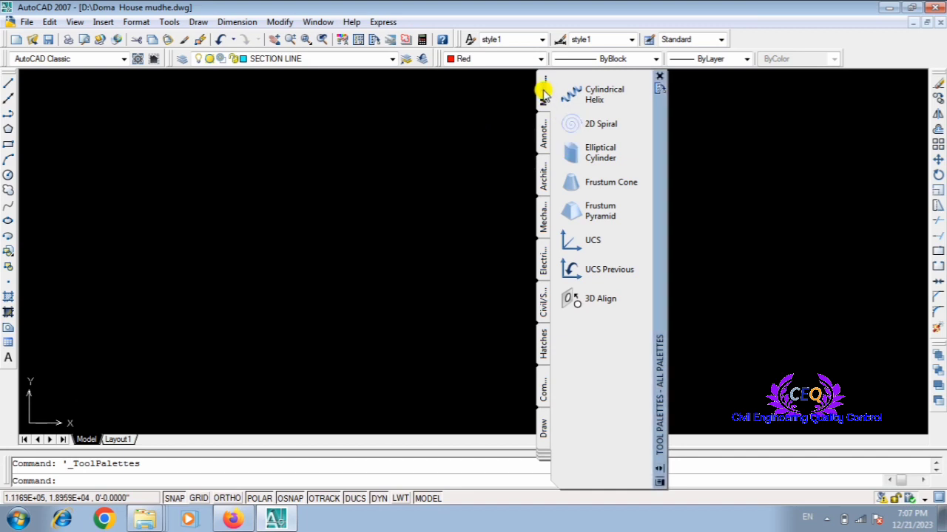
click(544, 134)
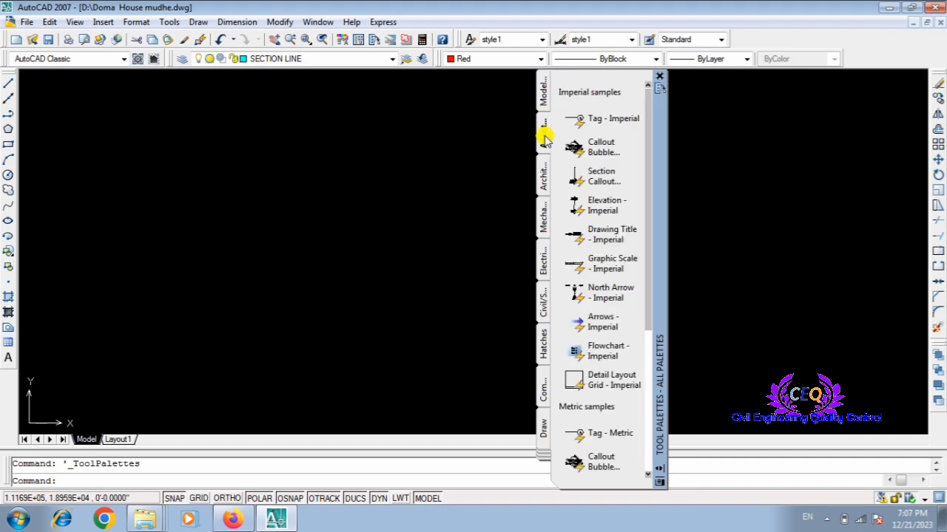
click(543, 179)
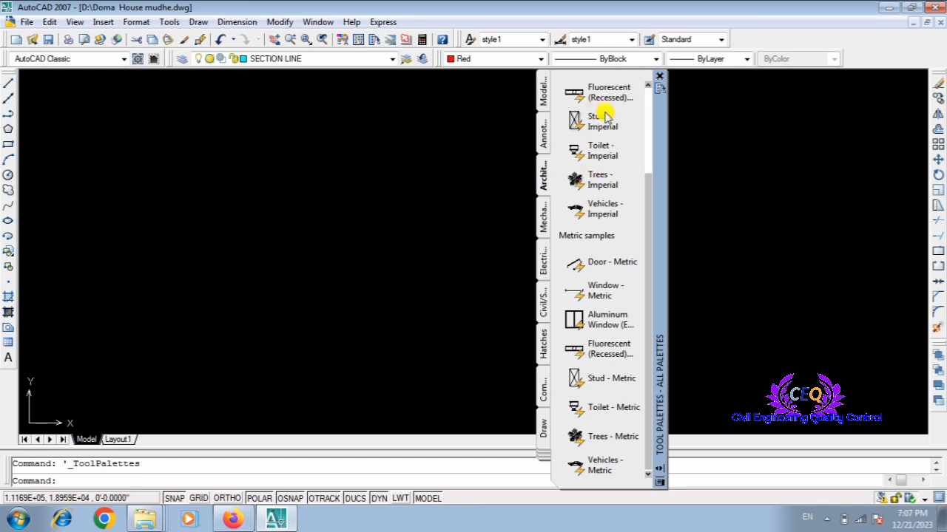
Insert the Trees - Imperial block into the empty drawing area beside the palette.
click(596, 182)
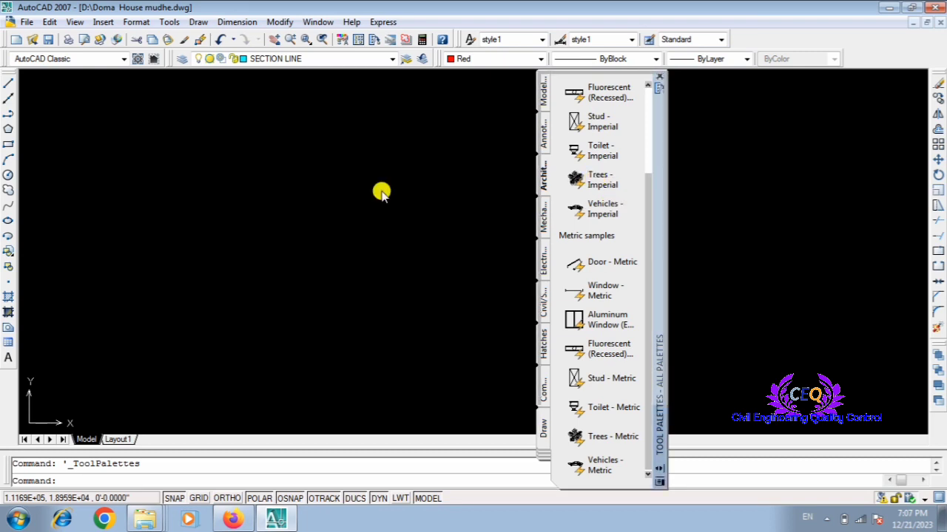
click(237, 183)
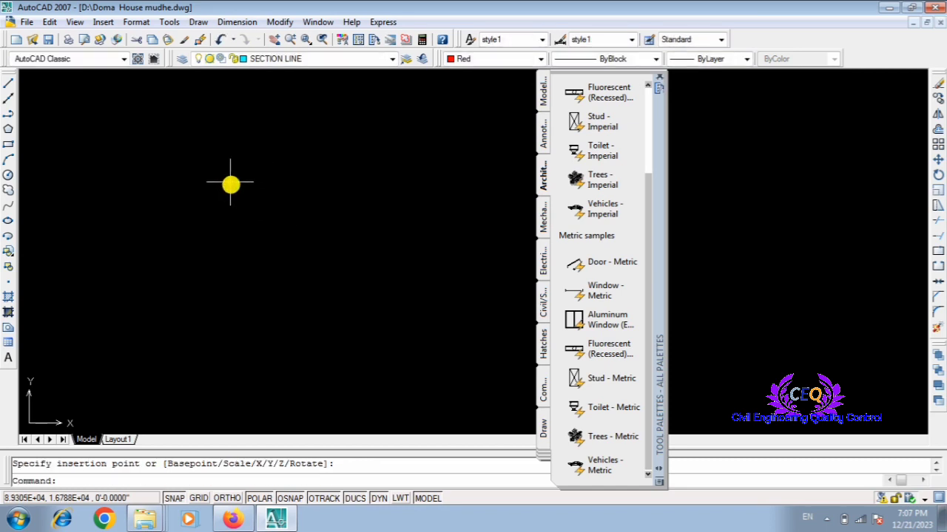
scroll(241, 182, up, 5)
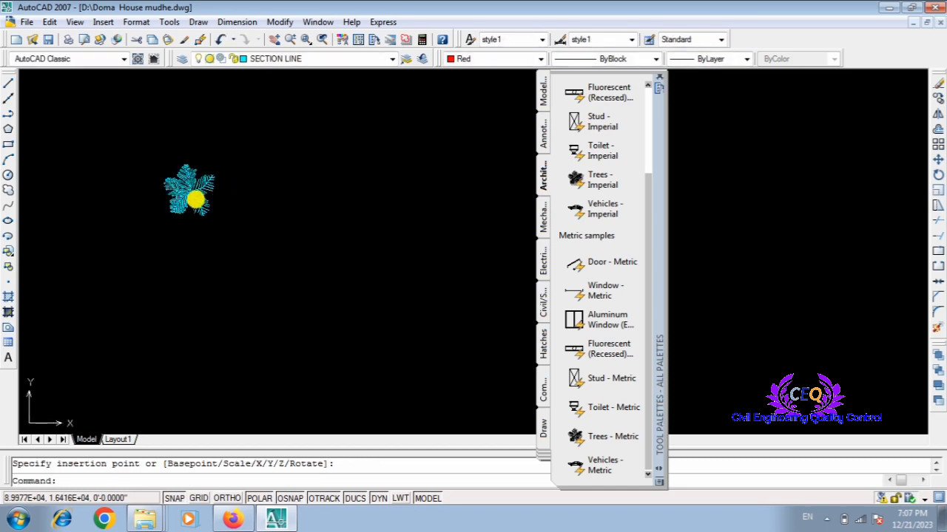
scroll(194, 192, up, 3)
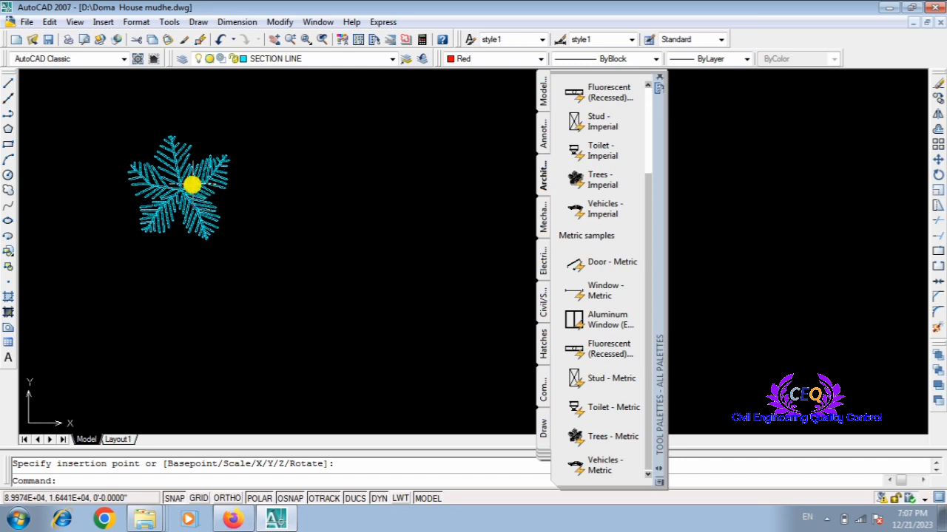
Draw a vertical trunk line from the tree block's centre straight down past its leaves.
click(8, 85)
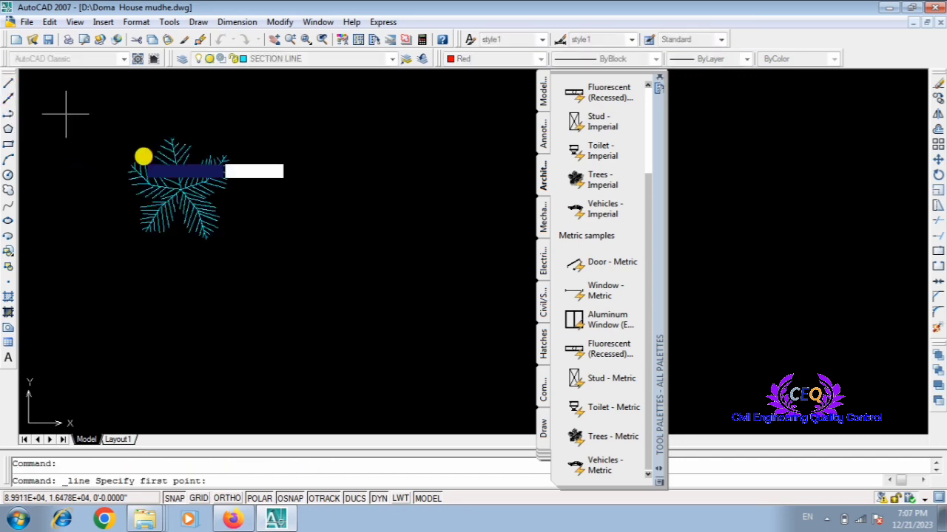
click(182, 191)
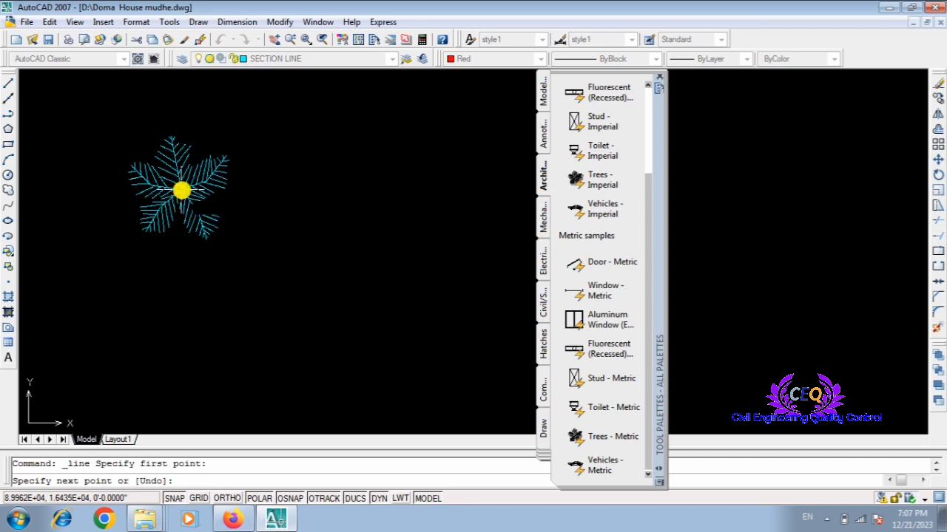
click(181, 342)
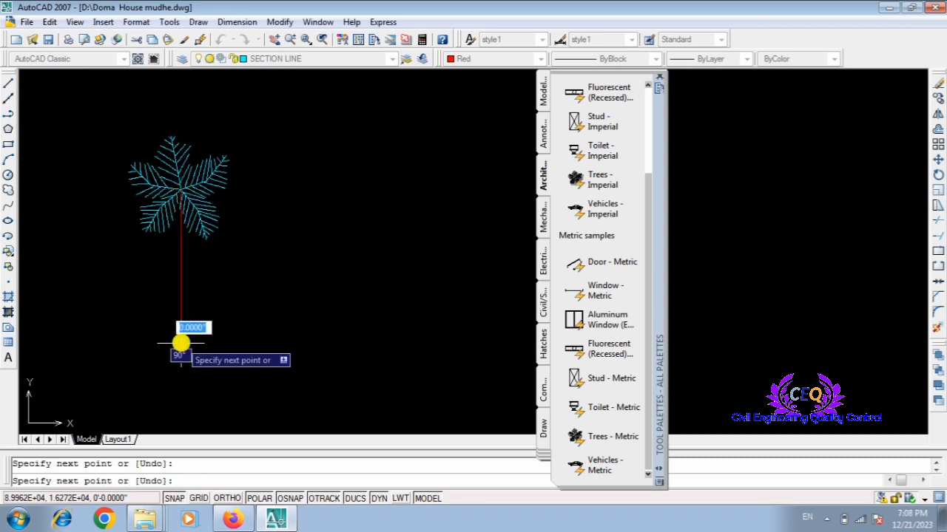
key(Escape)
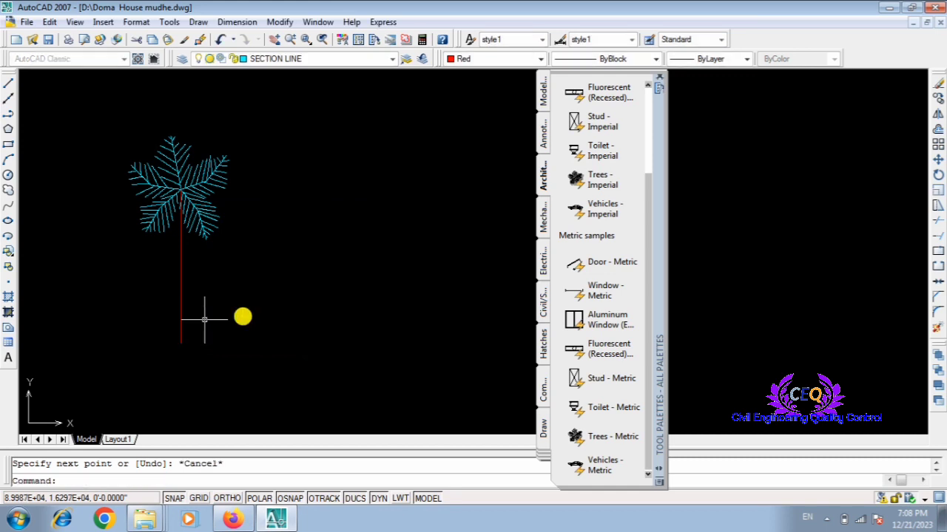
Change the tree's trunk line colour to Green.
click(181, 271)
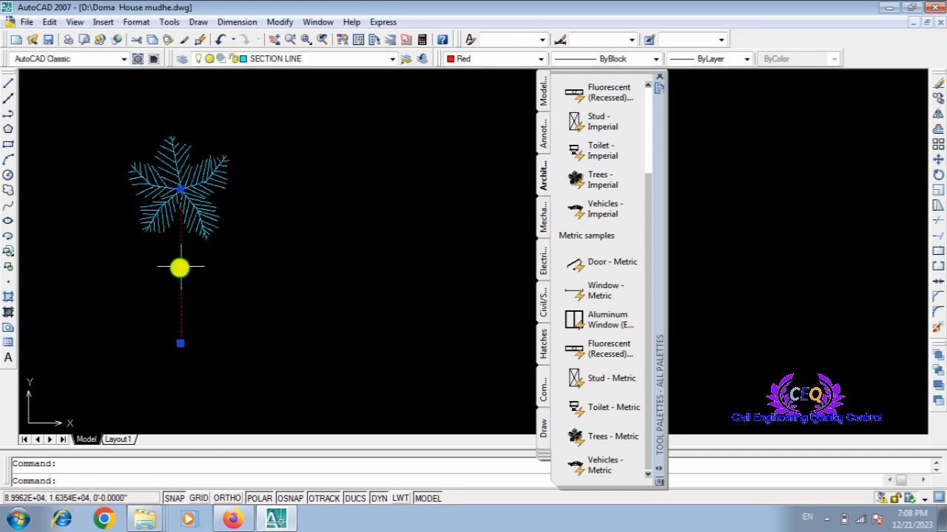
click(536, 61)
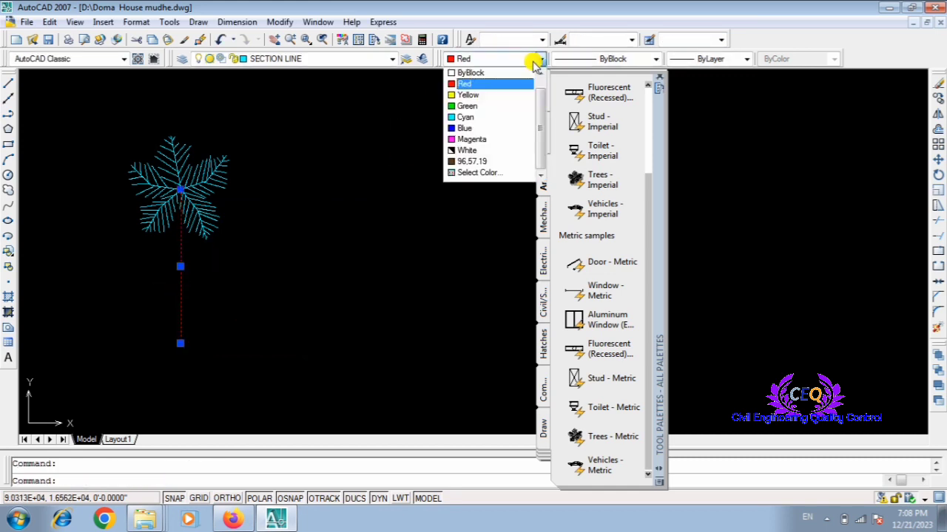
click(466, 106)
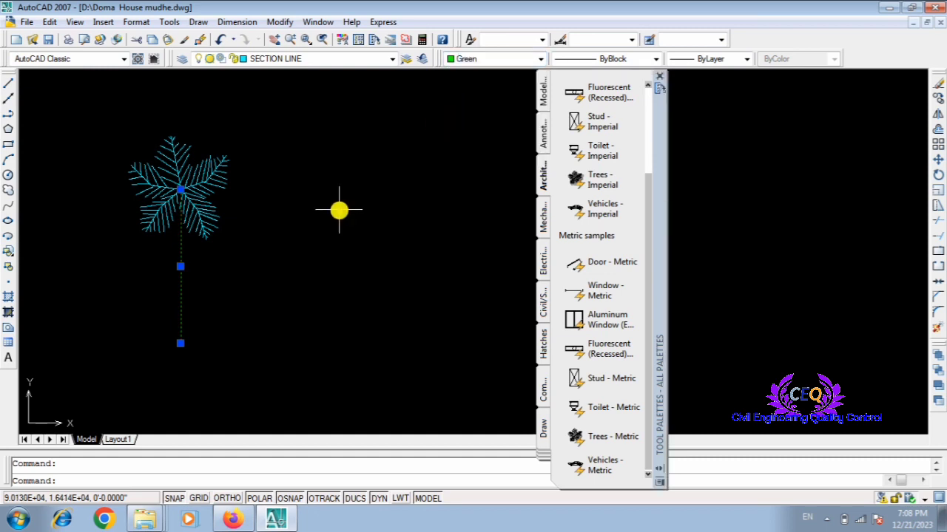
key(Escape)
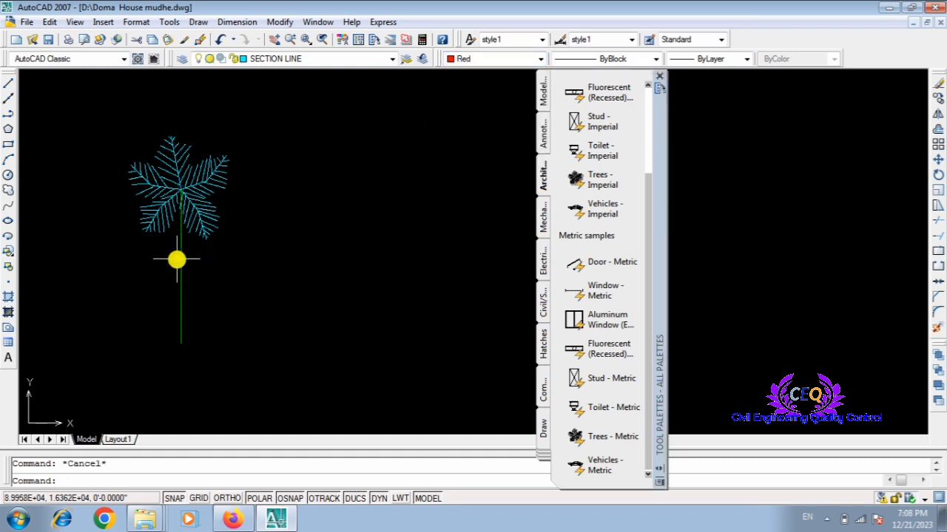
Insert the Vehicles - Imperial block beside the tree.
scroll(178, 255, down, 4)
scroll(227, 239, up, 3)
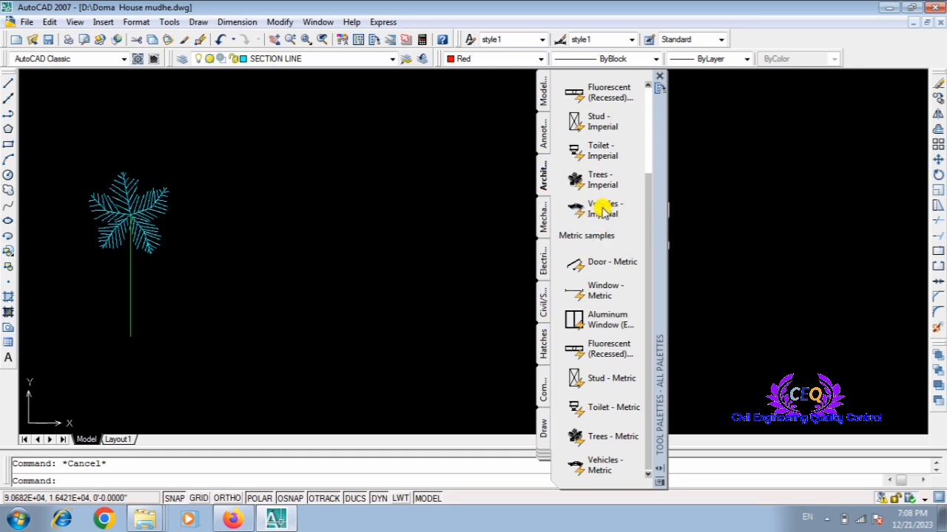
mouse_move(602, 209)
mouse_down()
mouse_move(439, 222)
mouse_move(412, 196)
mouse_move(376, 204)
mouse_up()
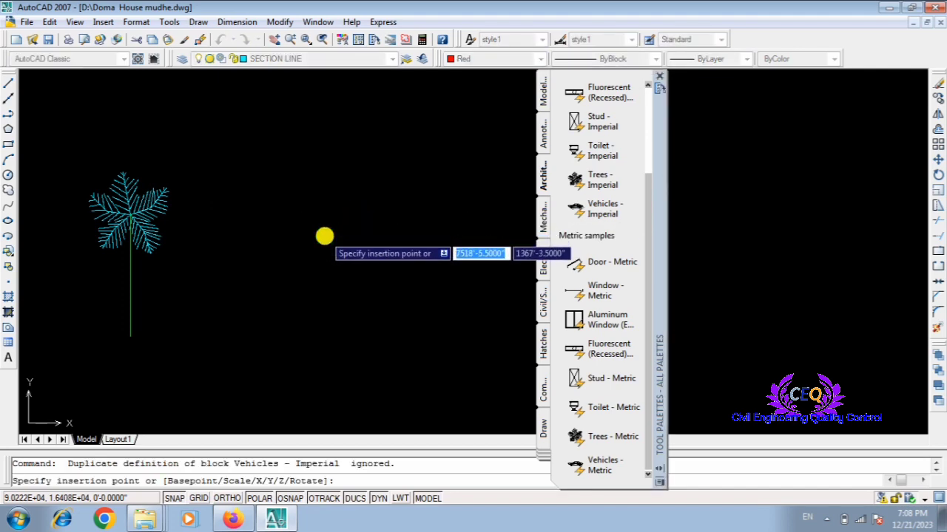
click(325, 236)
scroll(429, 211, up, 5)
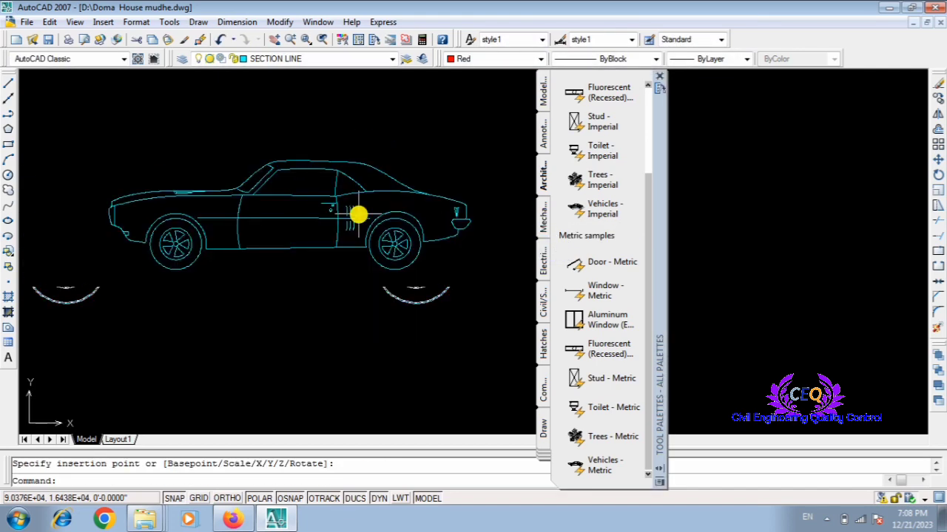
Set the inserted car block's colour to Red.
click(362, 190)
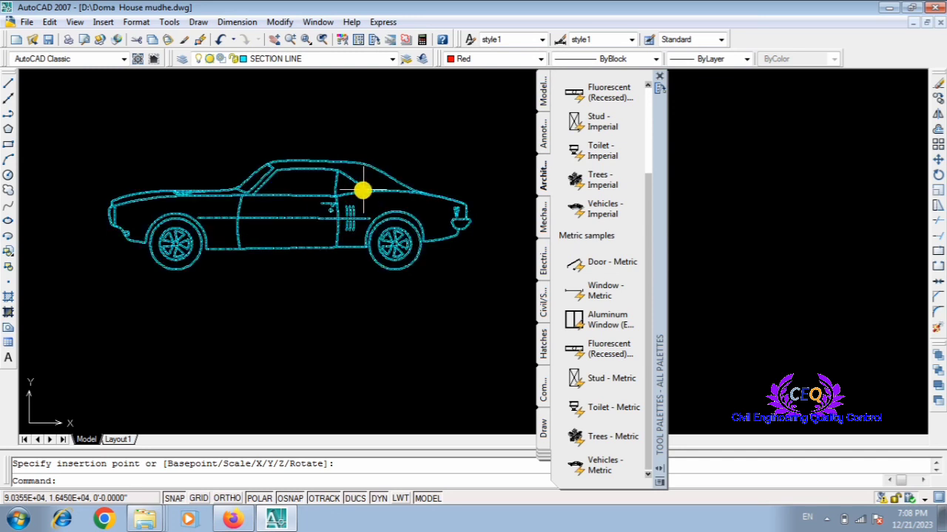
click(362, 190)
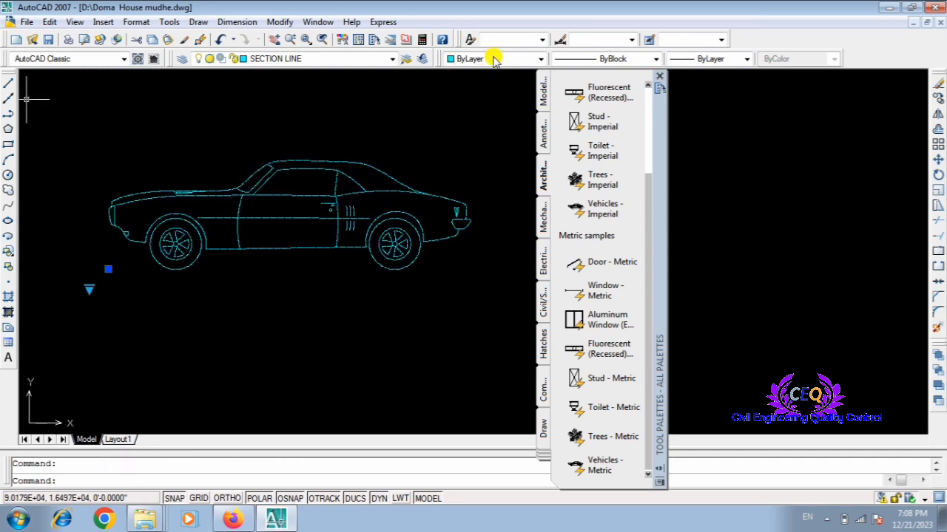
click(540, 59)
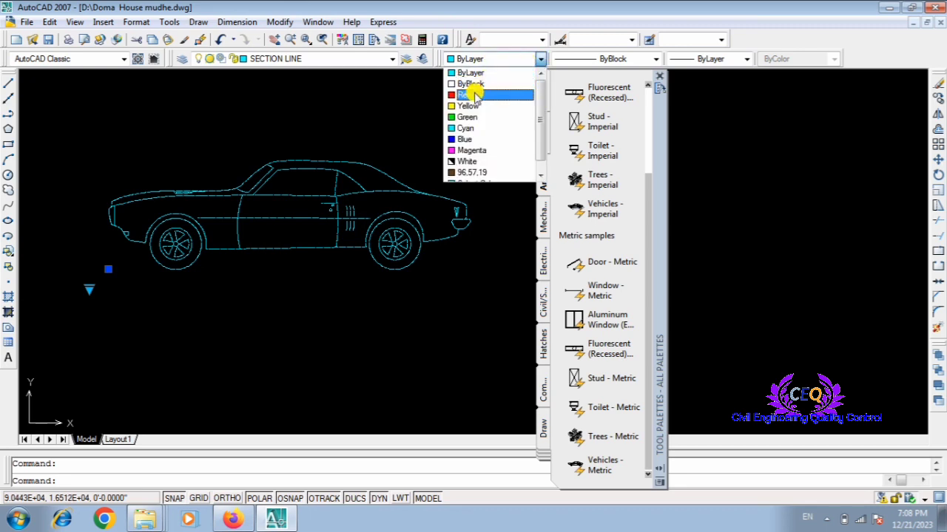
click(472, 92)
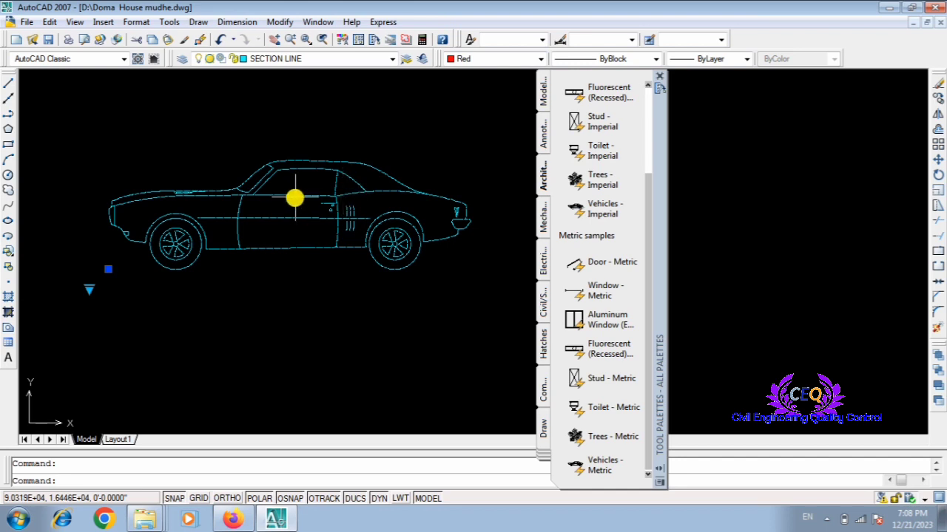
key(Escape)
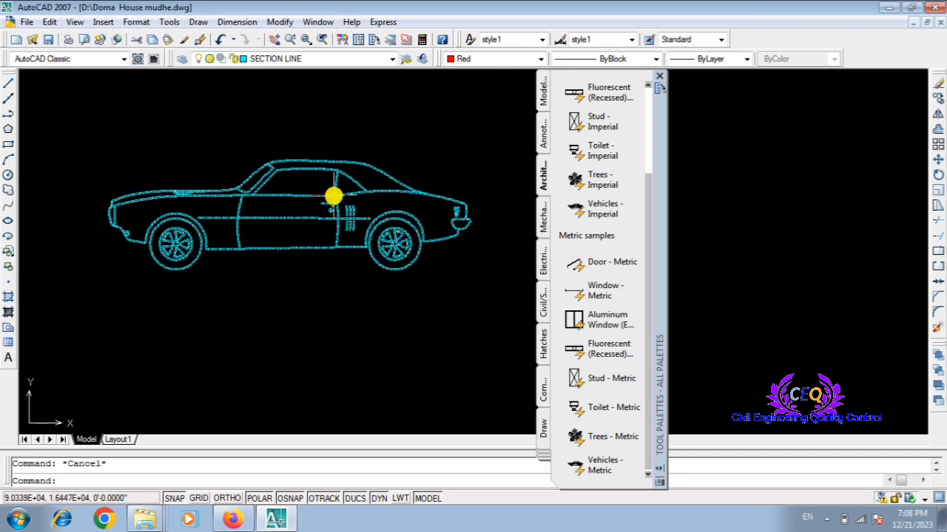
Set the car block's colour to Cyan.
click(330, 195)
click(477, 59)
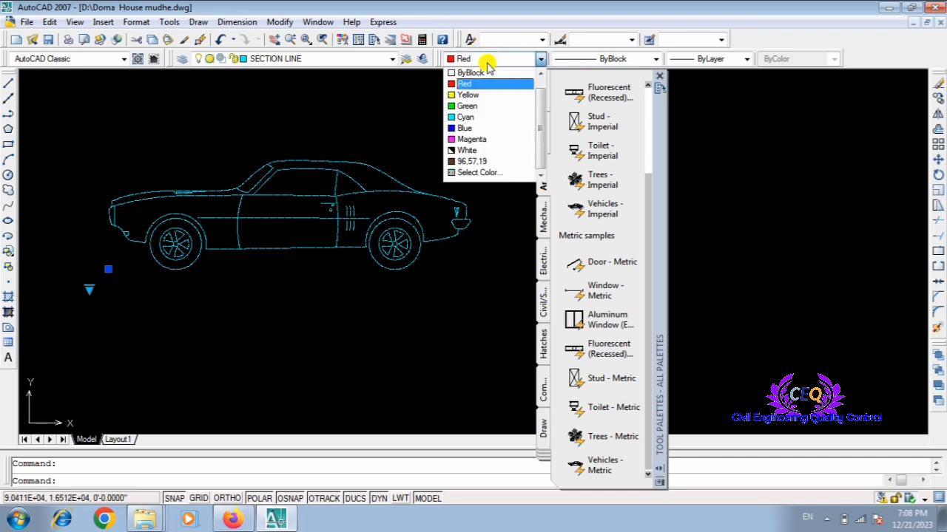
click(462, 117)
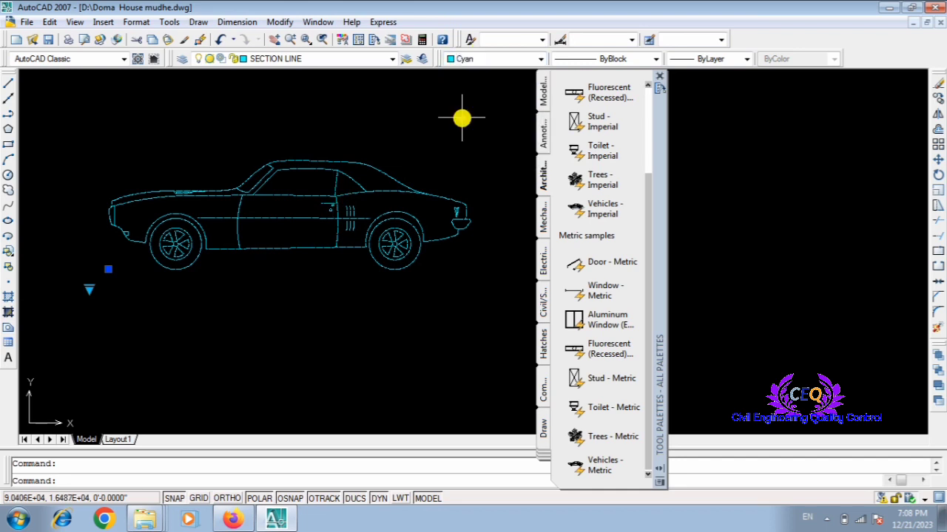
key(Escape)
Insert the Toilet - Imperial block below the tree and the car.
scroll(370, 189, down, 5)
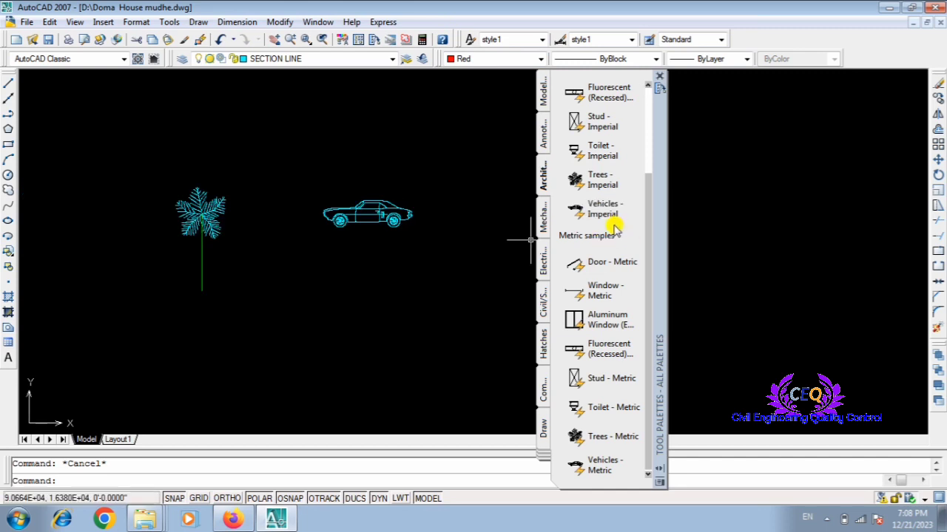
click(582, 150)
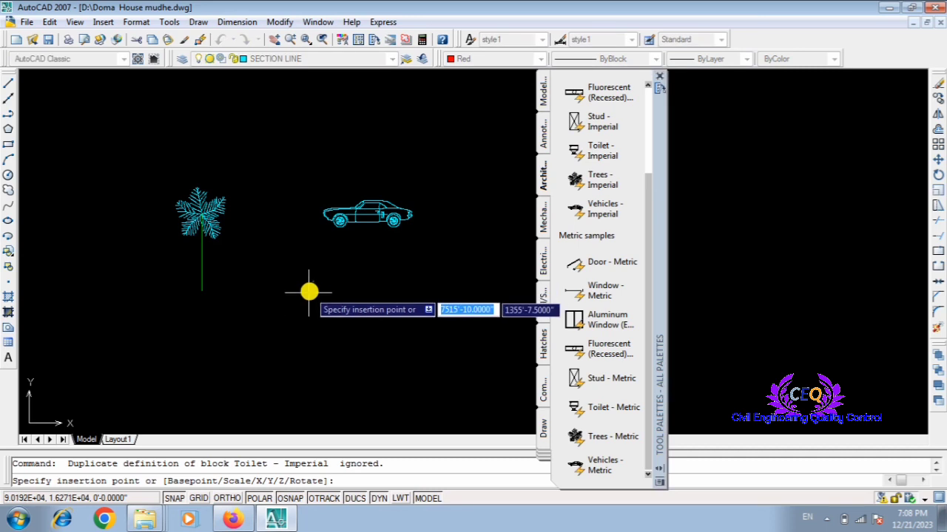
click(305, 323)
scroll(305, 323, up, 6)
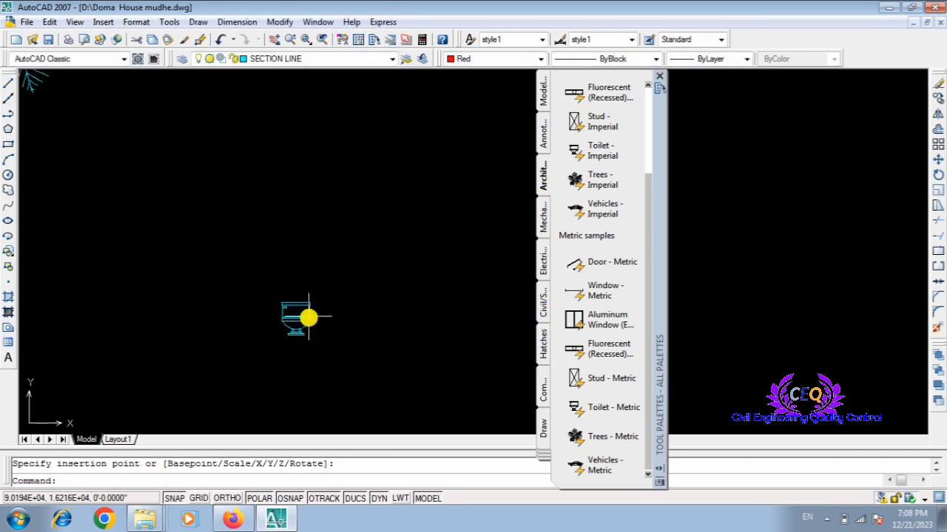
scroll(299, 336, down, 3)
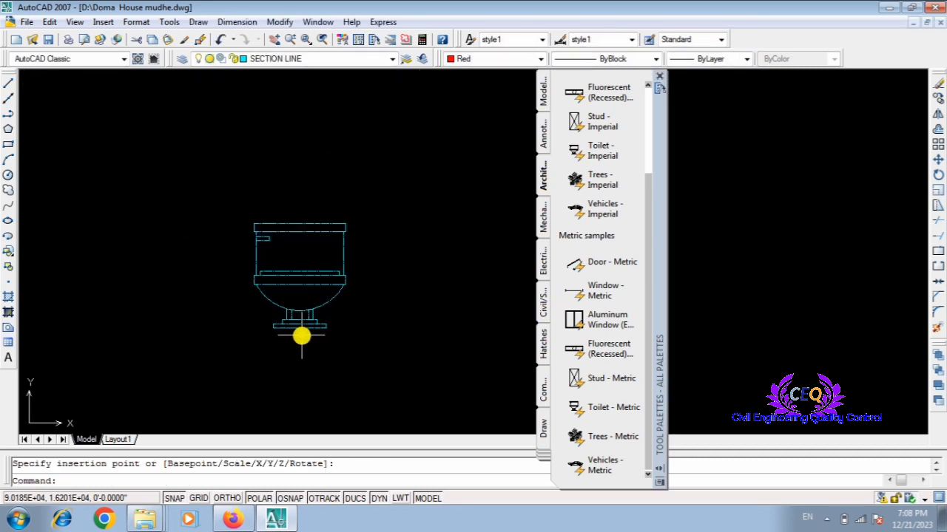
scroll(300, 333, up, 2)
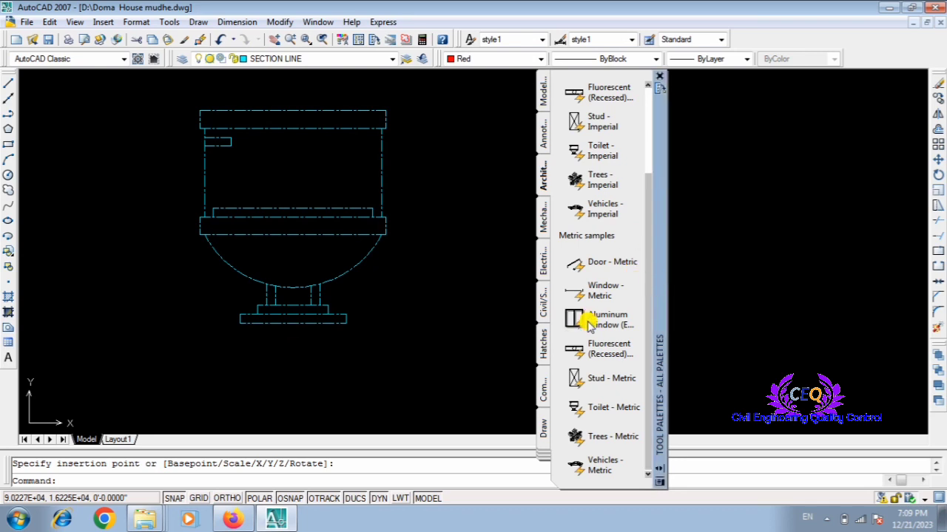
Insert the metric Aluminum Window elevation block to the right of the toilet.
click(775, 160)
scroll(737, 189, down, 3)
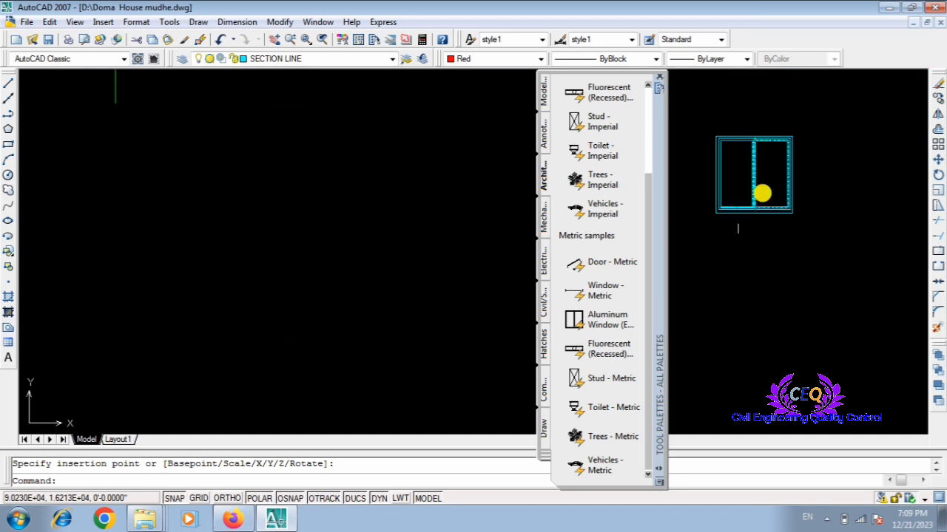
scroll(738, 167, up, 2)
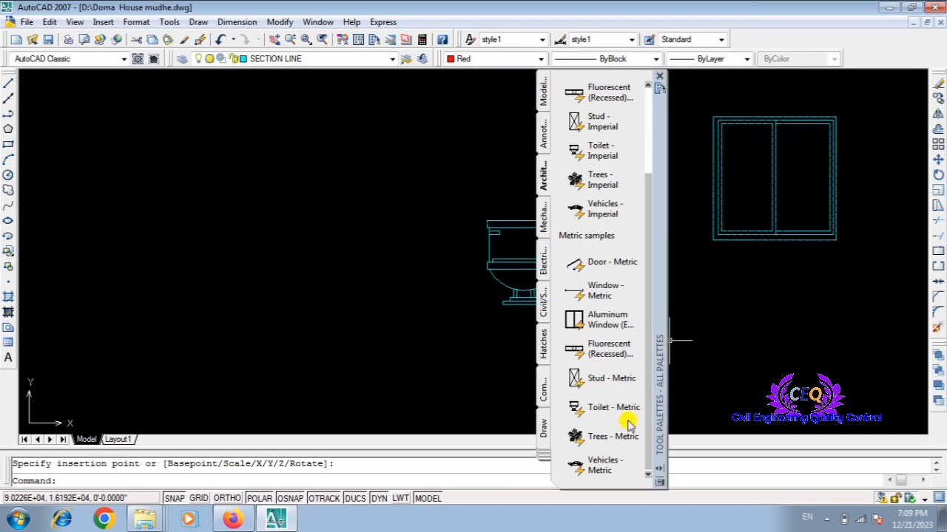
Insert the Trees - Metric block to the left of the toilet.
click(596, 439)
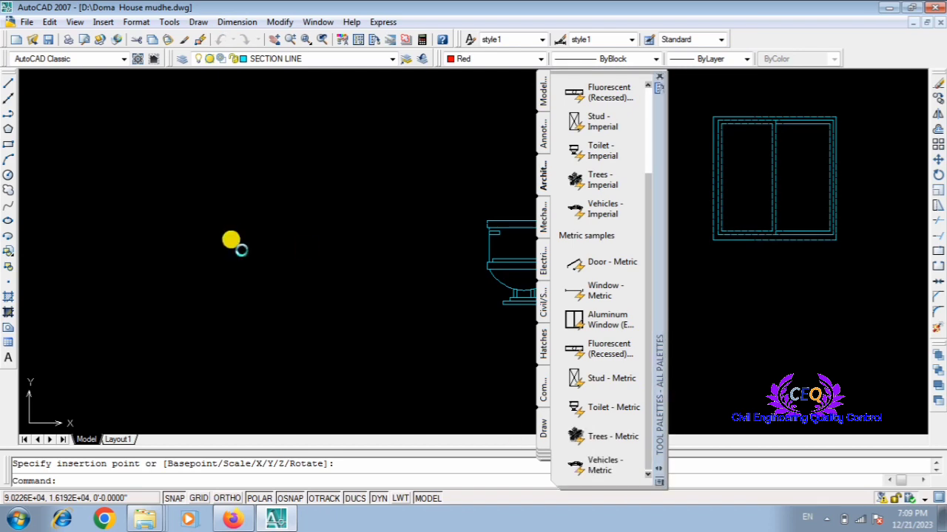
click(241, 244)
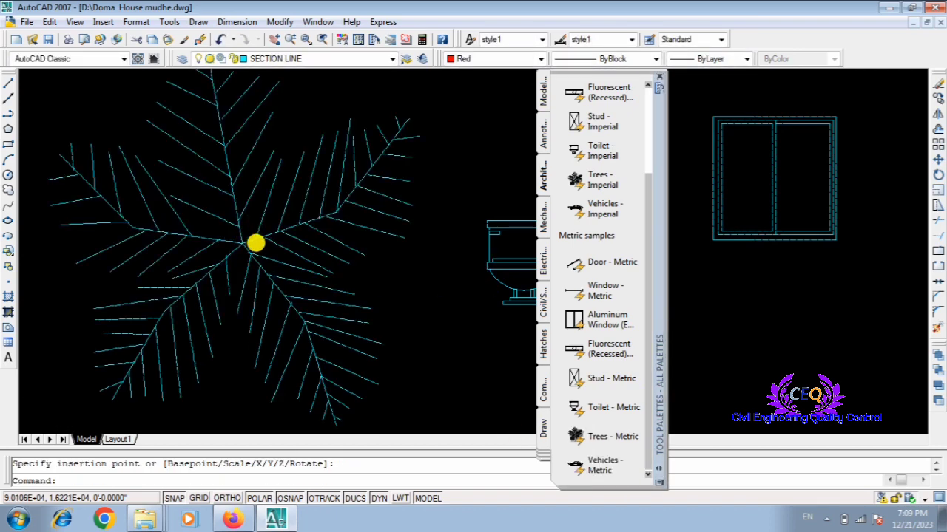
scroll(258, 272, down, 4)
scroll(260, 274, up, 2)
scroll(261, 273, down, 3)
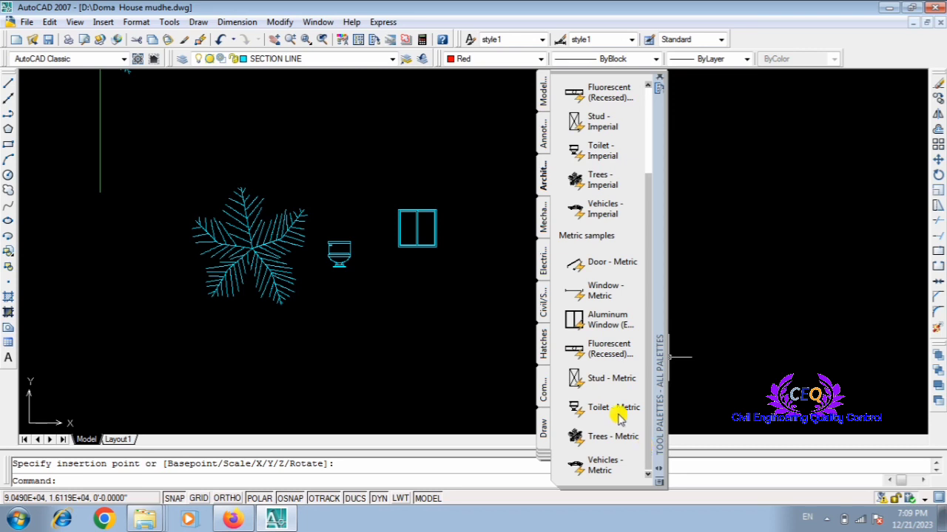
Insert the Window - Imperial block to the right of the aluminum window.
scroll(591, 261, up, 3)
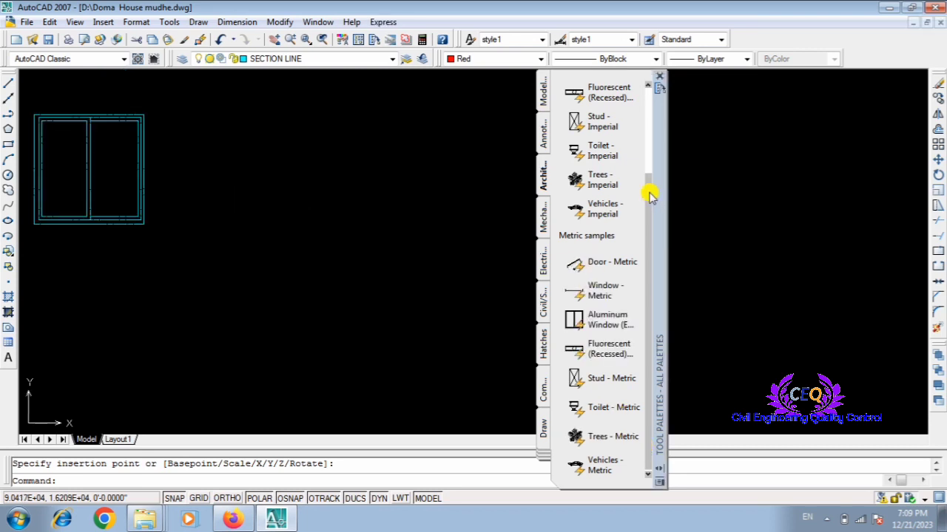
drag(649, 194, 657, 124)
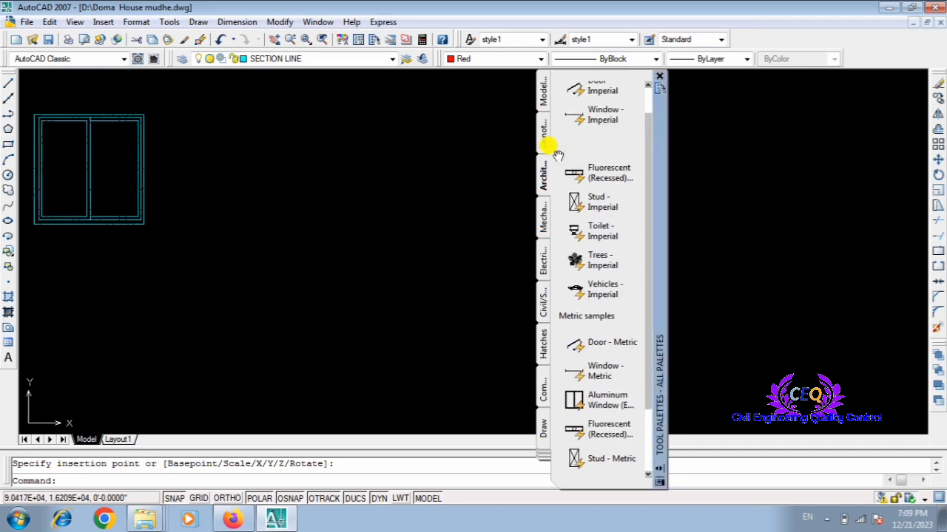
click(594, 123)
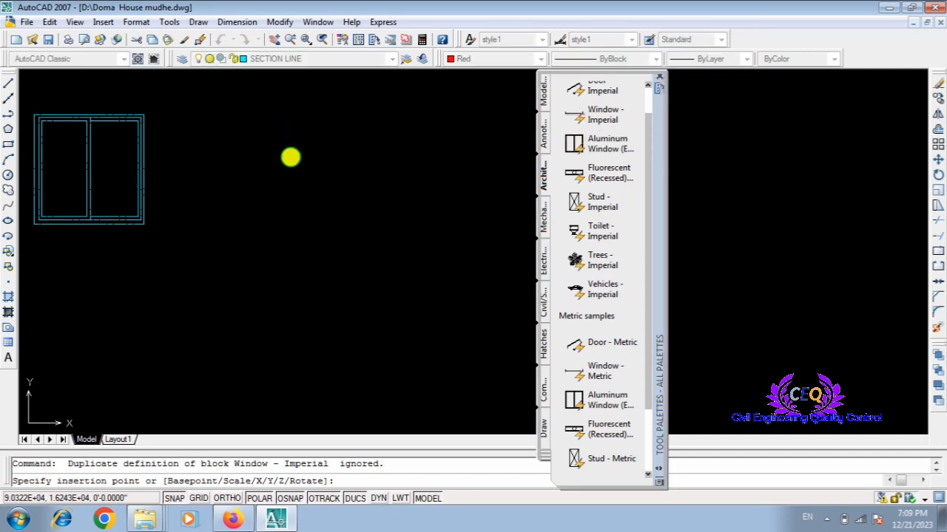
click(291, 157)
scroll(378, 159, up, 5)
scroll(378, 168, down, 4)
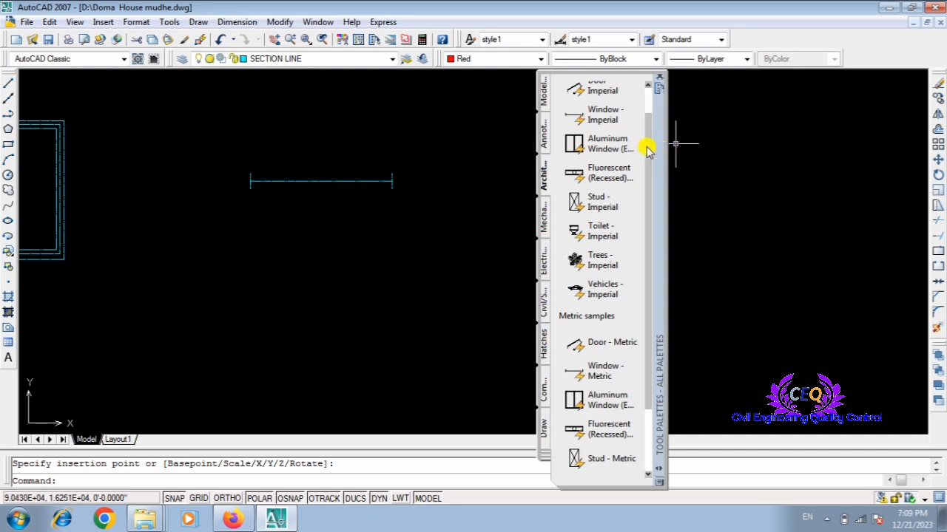
Insert the Door - Imperial block between the aluminum window and the plan window.
drag(647, 151, 651, 122)
click(584, 118)
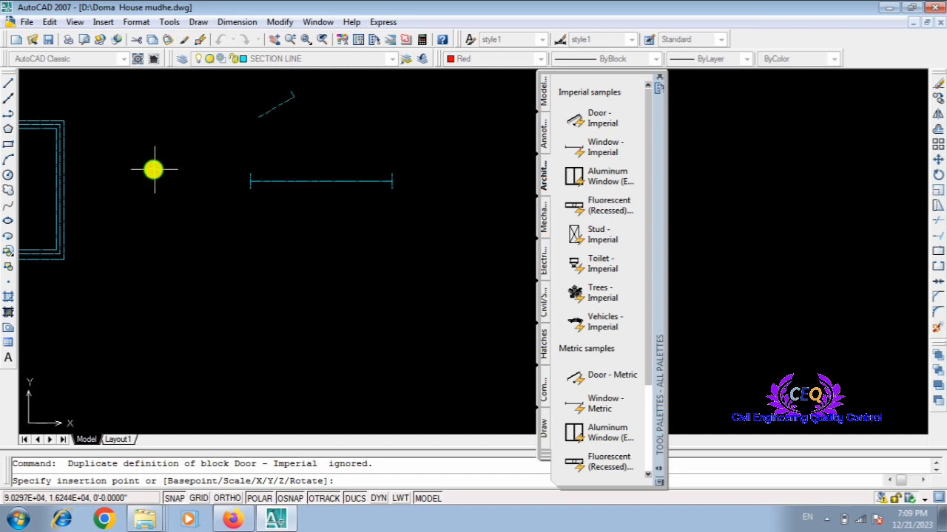
click(197, 152)
scroll(217, 164, down, 2)
scroll(217, 163, up, 2)
scroll(217, 164, down, 4)
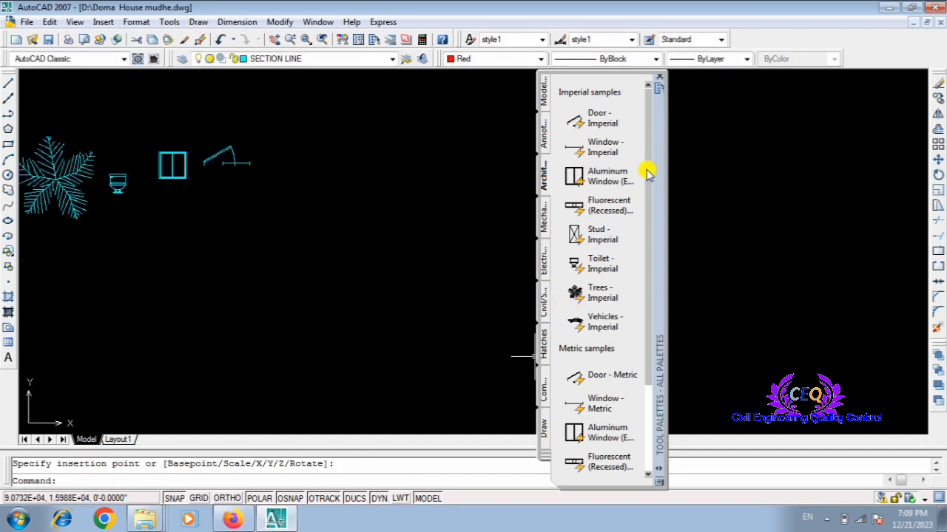
scroll(647, 214, down, 3)
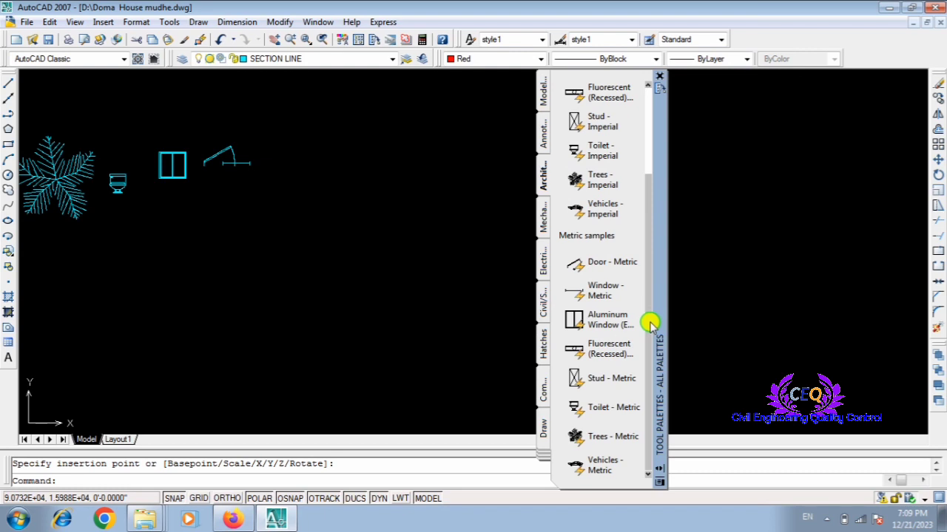
scroll(649, 275, up, 3)
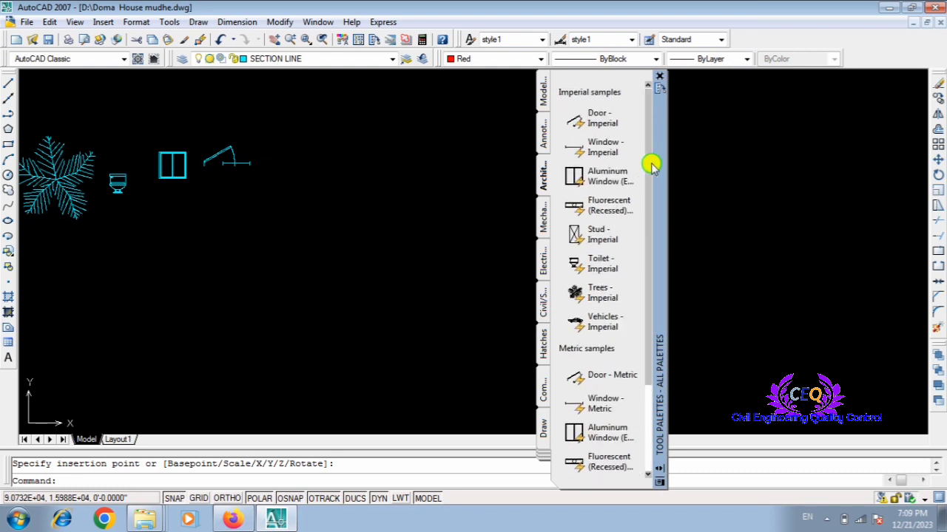
scroll(642, 229, down, 3)
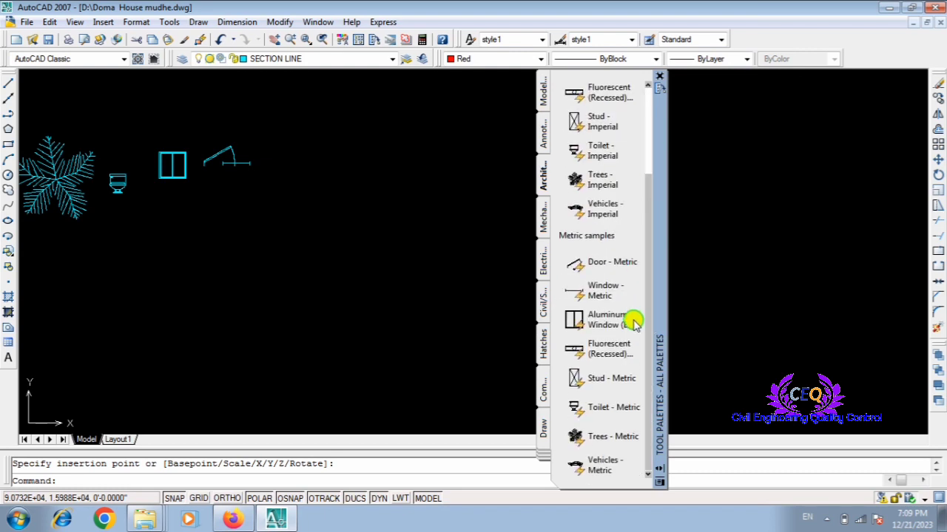
click(544, 349)
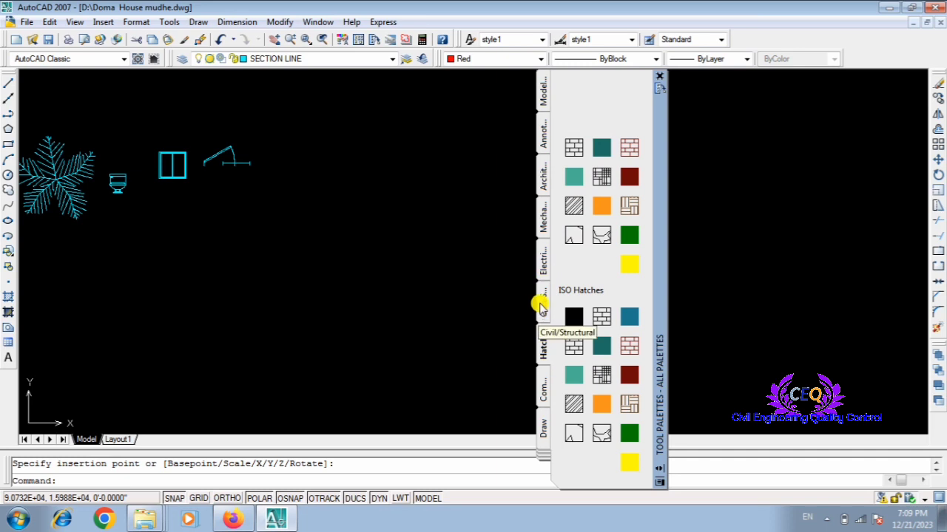
Insert the Road Section - Imperial block from the Civil/Structural samples, below and to the right of the door and windows.
click(540, 304)
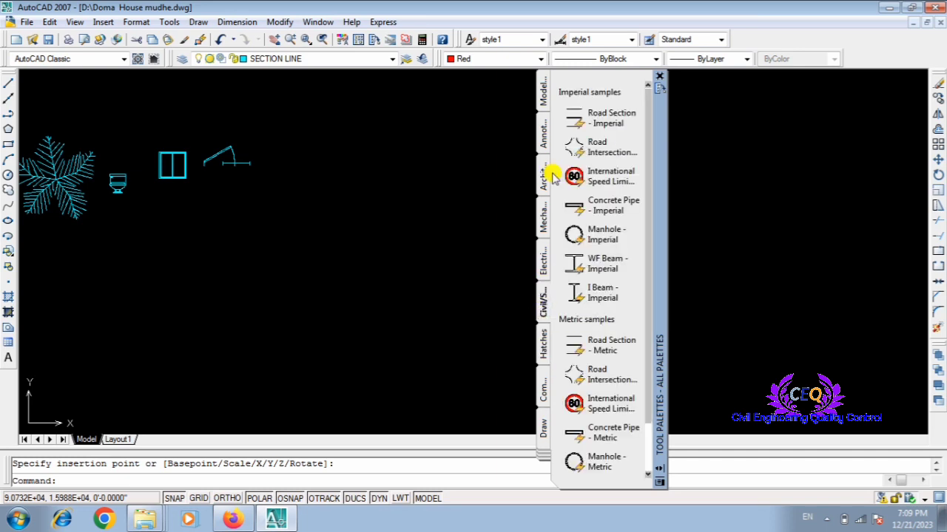
click(600, 122)
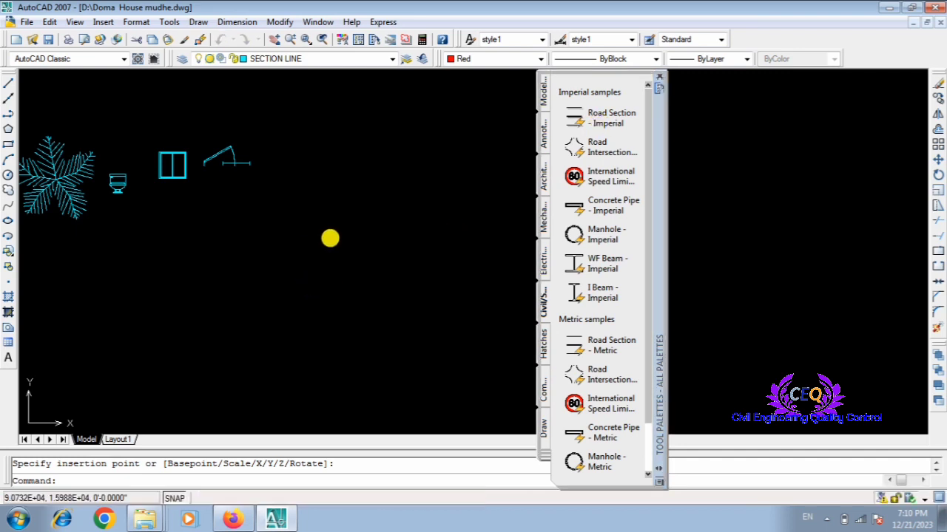
click(315, 303)
scroll(325, 251, down, 6)
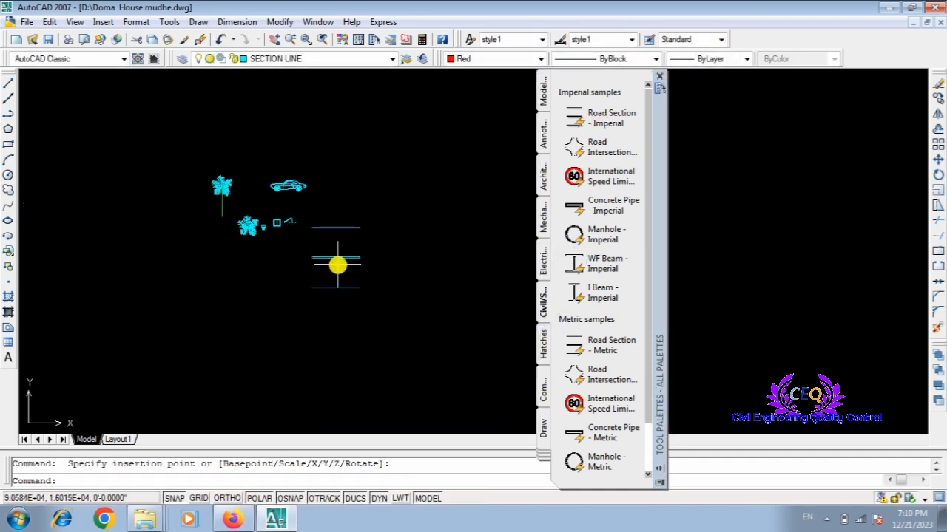
scroll(331, 263, up, 5)
scroll(330, 263, down, 3)
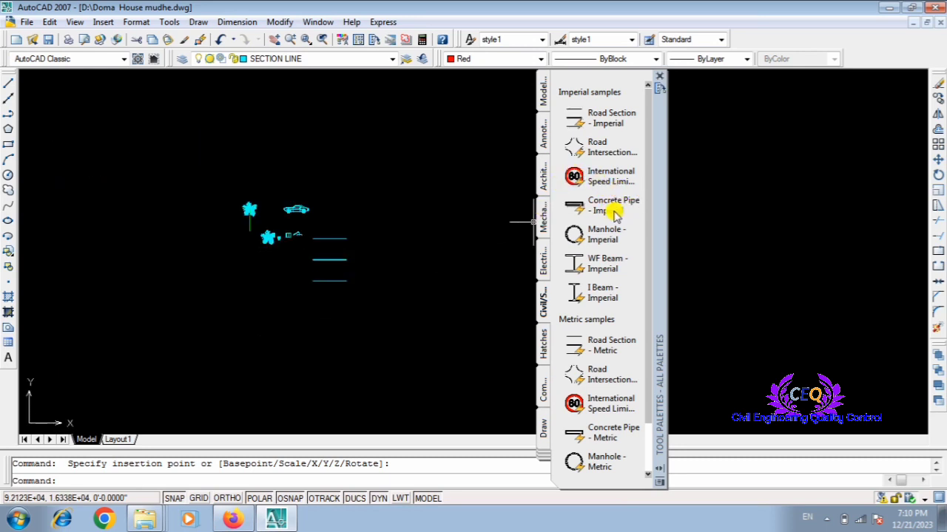
Insert the Concrete Pipe - Imperial block above and to the left of the existing trees.
click(104, 166)
scroll(96, 169, up, 5)
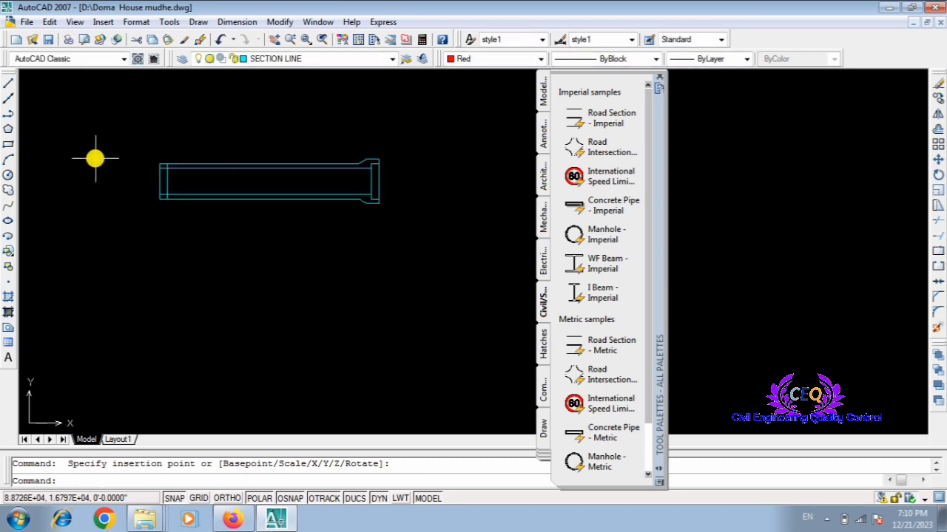
scroll(274, 191, up, 2)
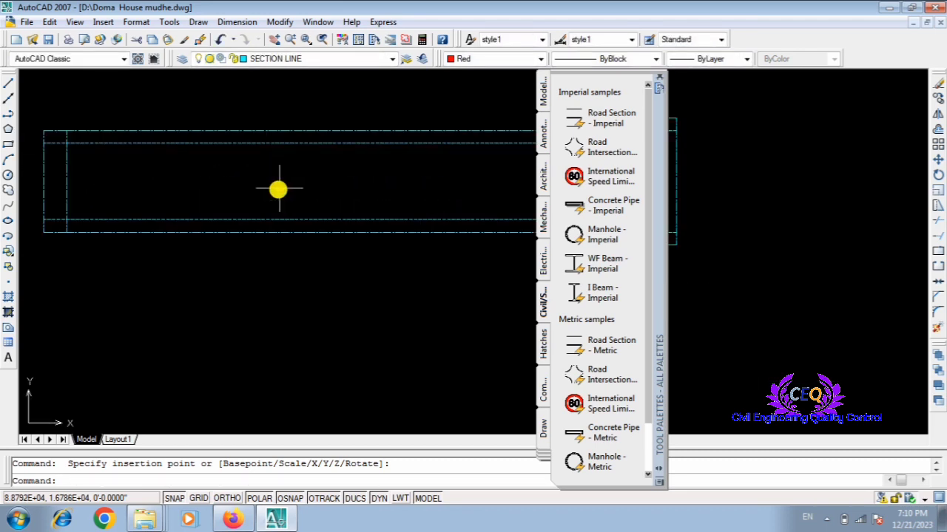
scroll(240, 194, down, 3)
scroll(300, 205, up, 2)
click(315, 208)
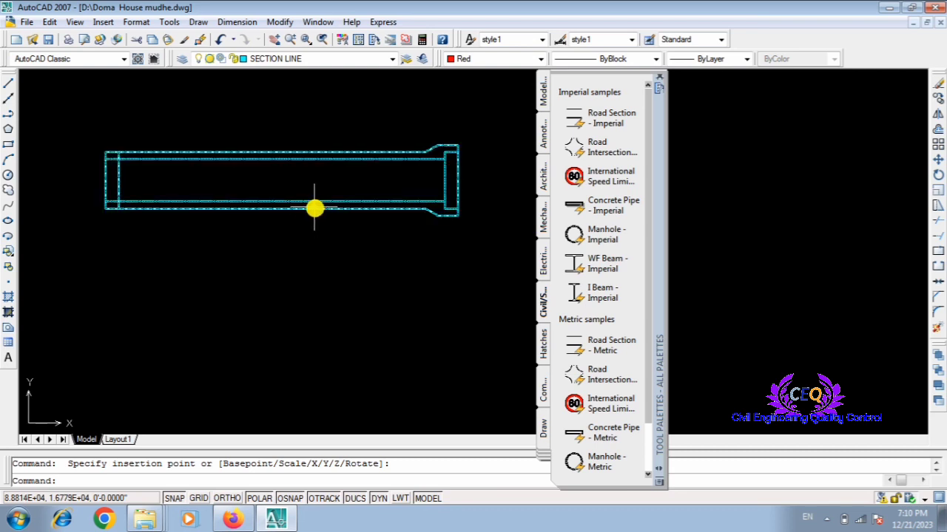
scroll(530, 197, down, 3)
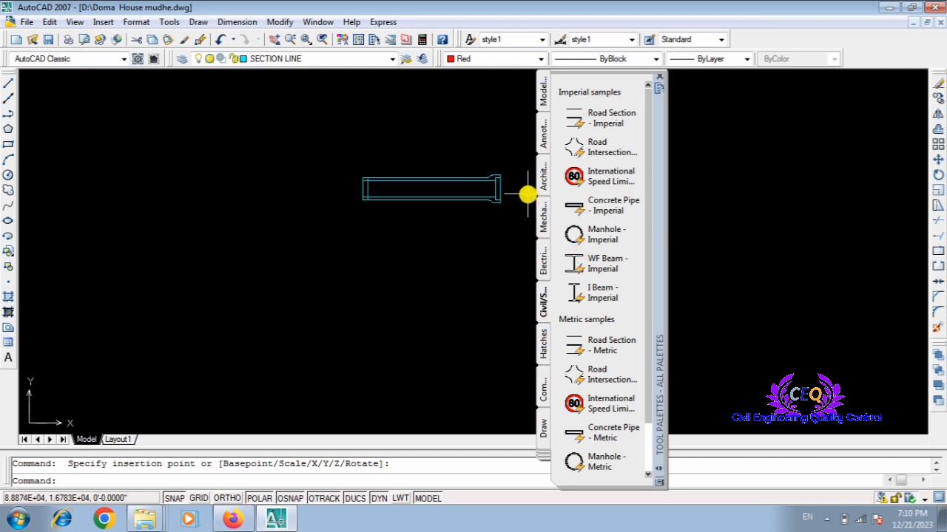
Insert the Manhole - Imperial block below and to the left of the concrete pipe.
click(130, 226)
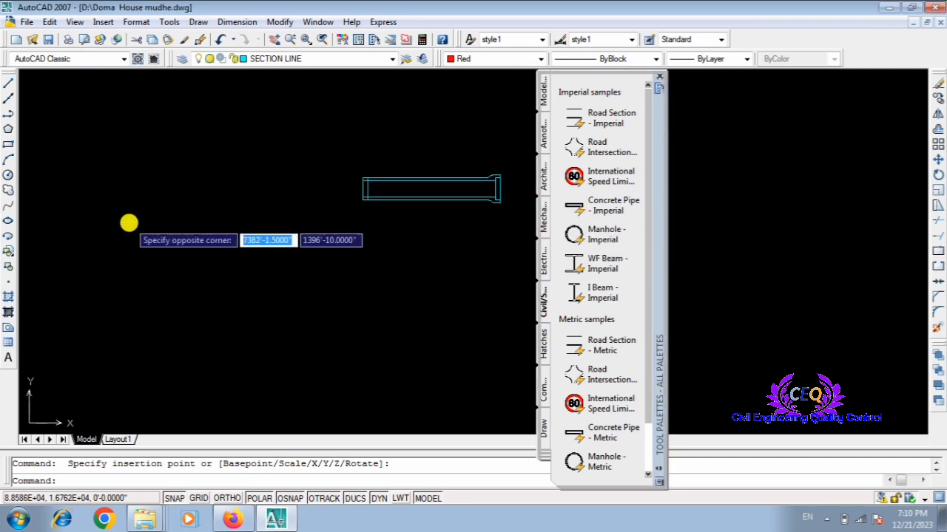
click(156, 237)
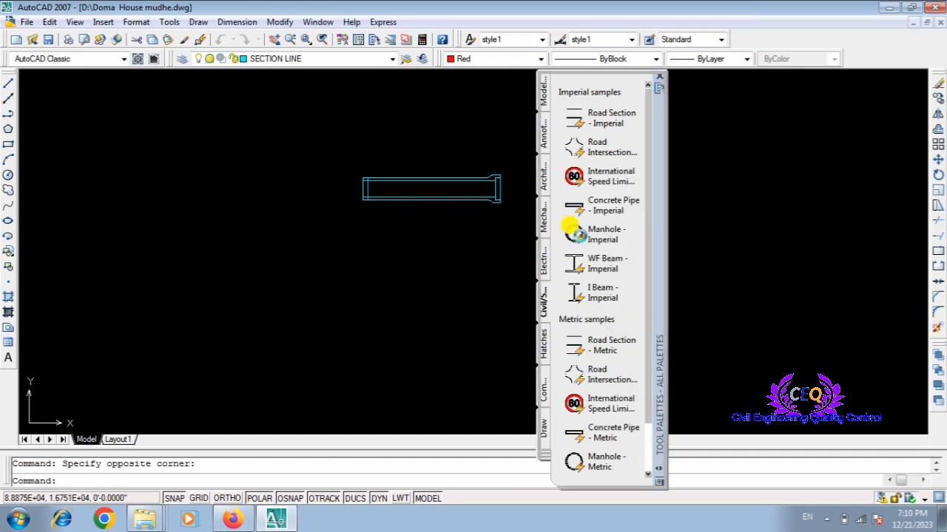
click(574, 231)
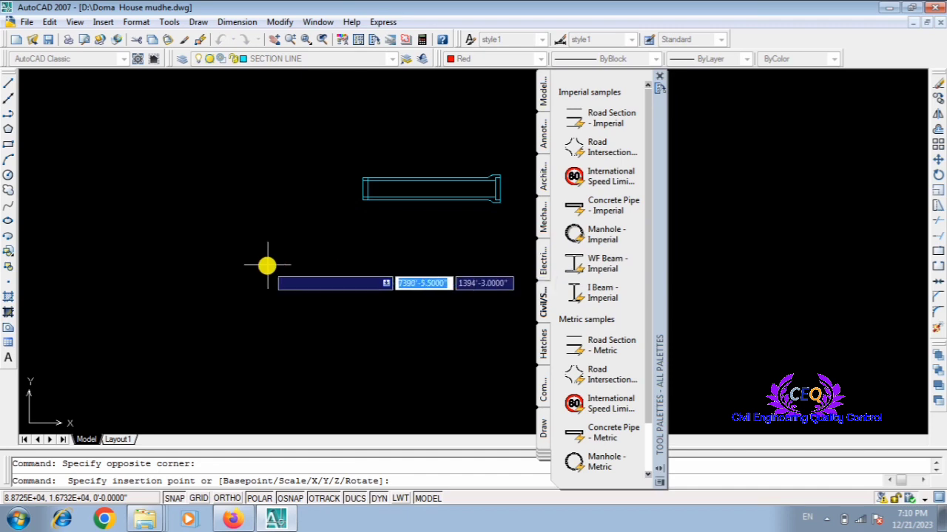
click(268, 266)
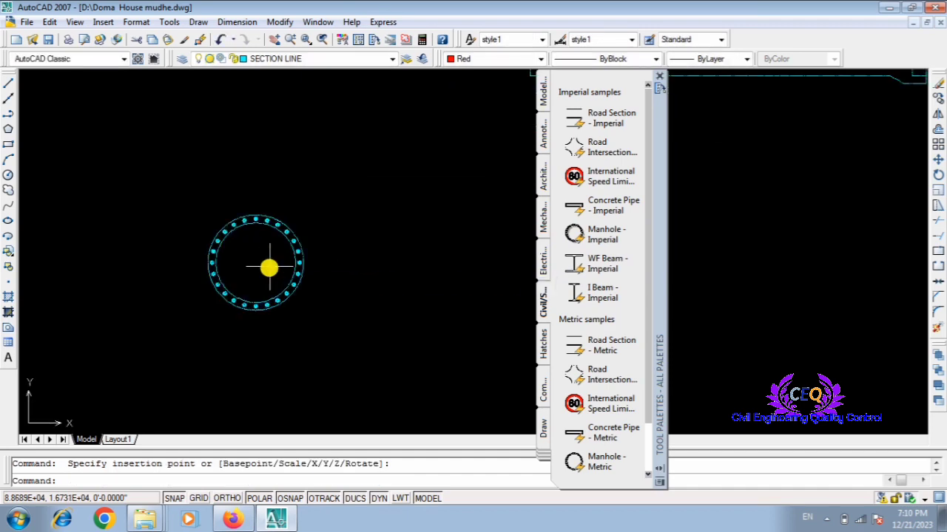
scroll(269, 266, up, 5)
scroll(269, 262, down, 4)
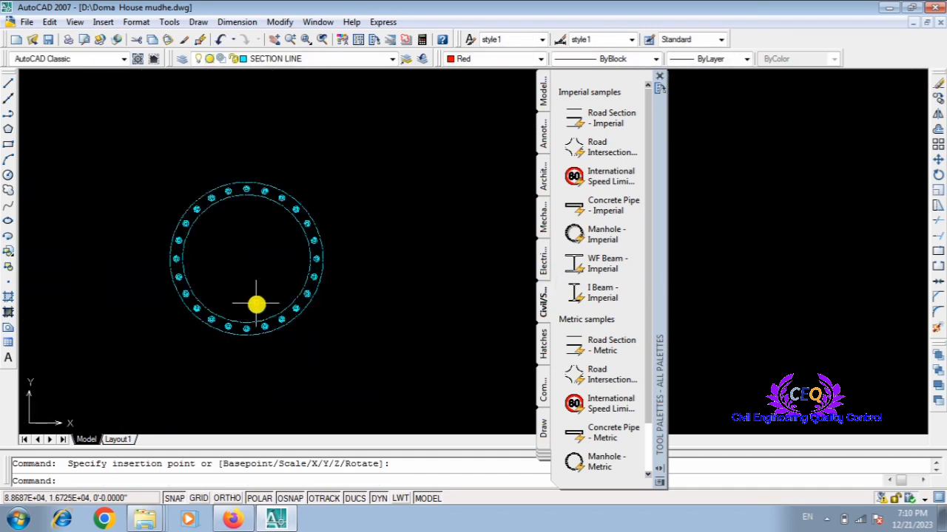
scroll(256, 303, up, 3)
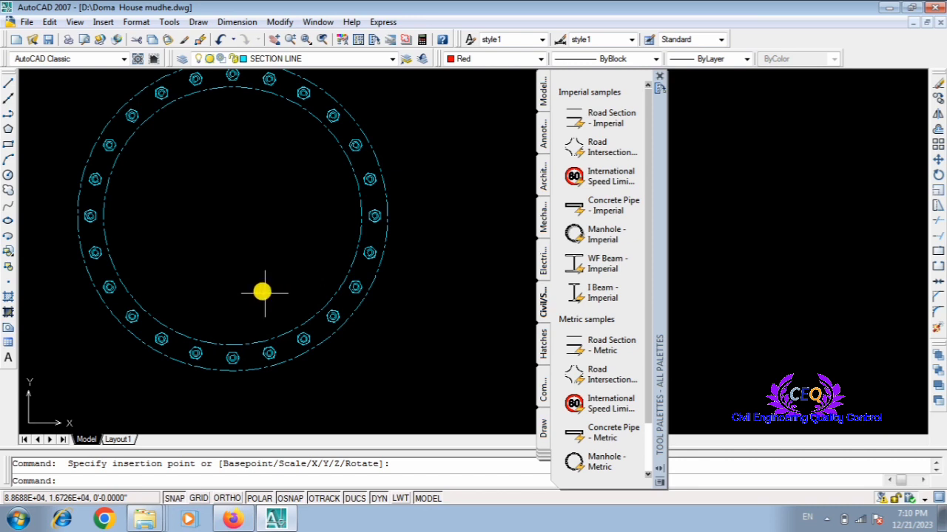
scroll(262, 292, down, 2)
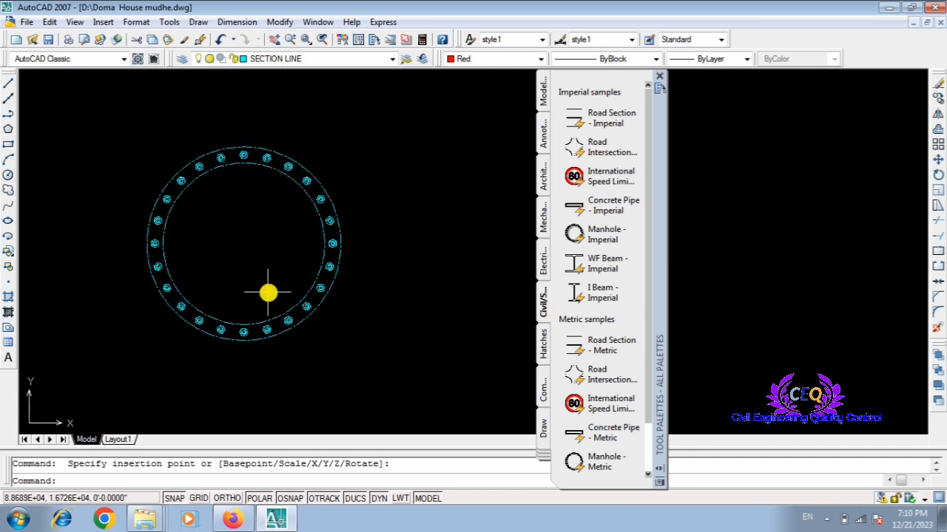
Try to insert the Road Intersection - Imperial block near the manhole.
click(576, 147)
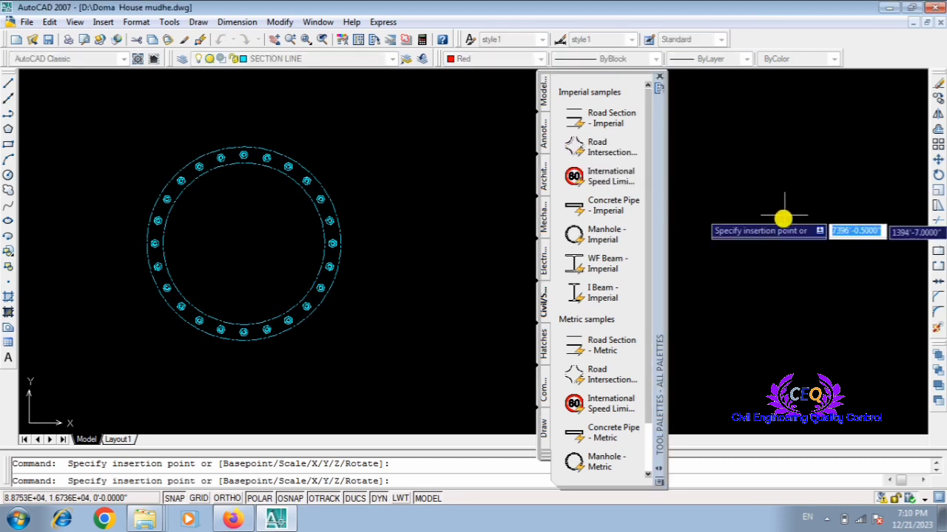
key(Escape)
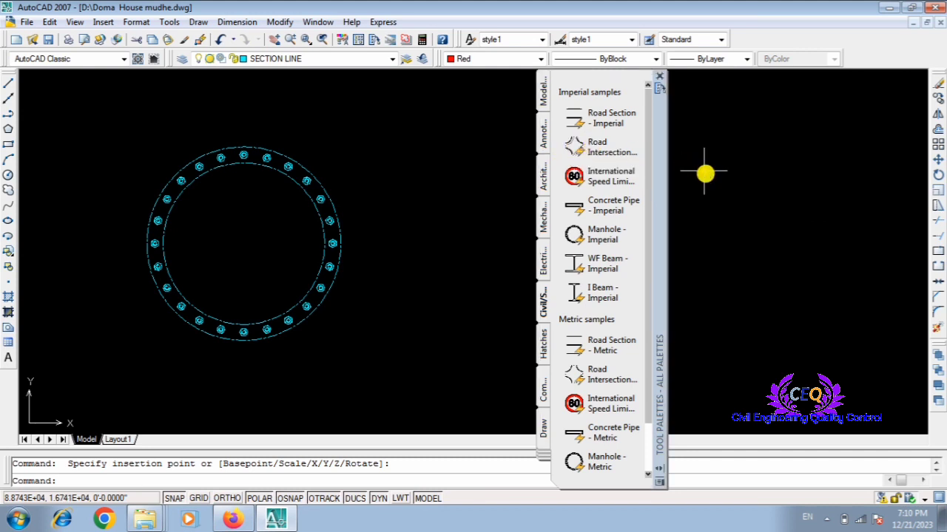
click(576, 148)
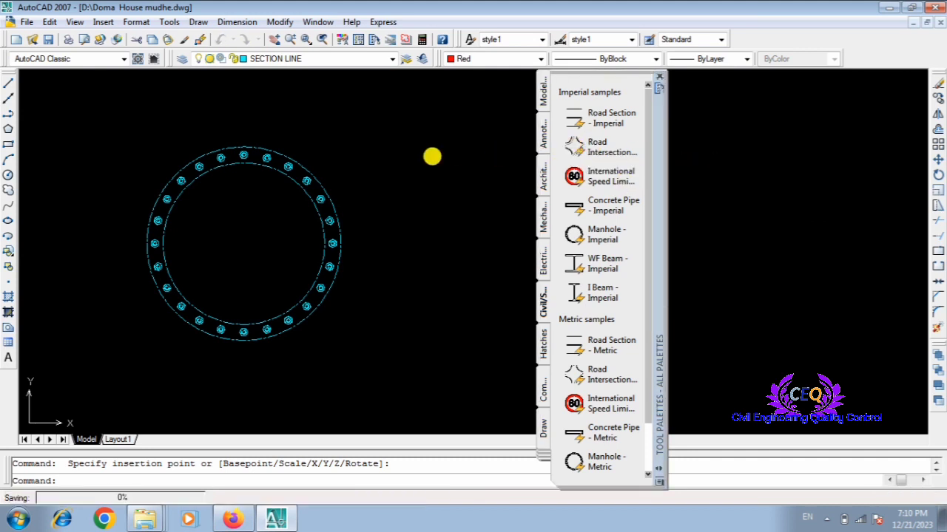
scroll(441, 178, down, 3)
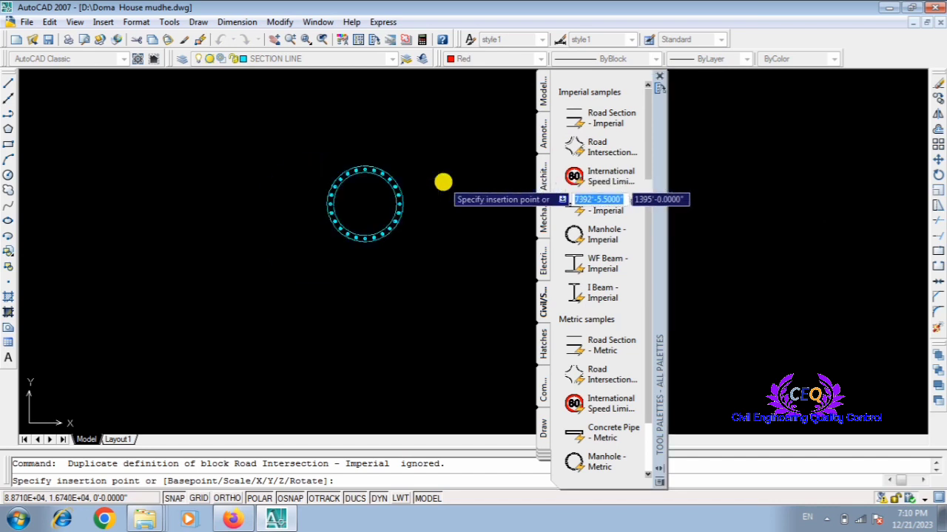
scroll(252, 244, down, 2)
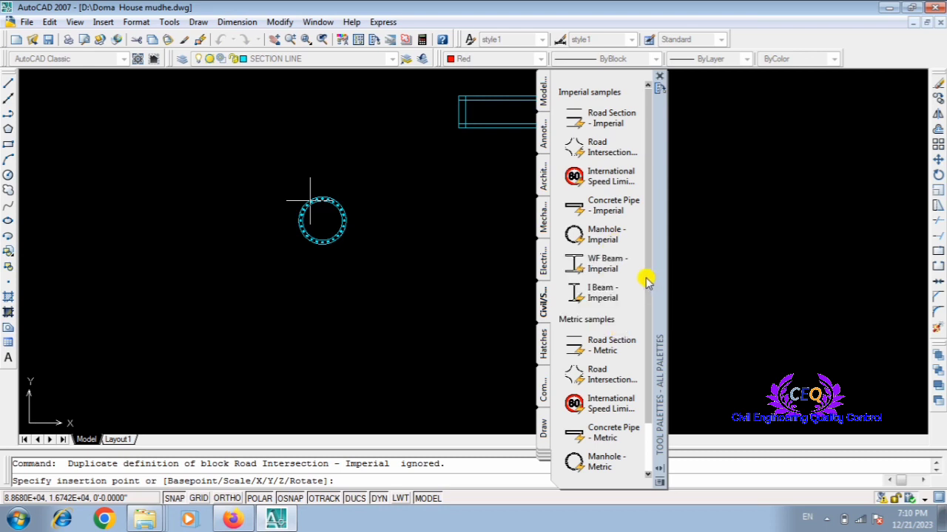
Try to insert the WF Beam - Metric block from the Civil/Structural samples, below and to the left of the manhole.
drag(649, 312, 657, 364)
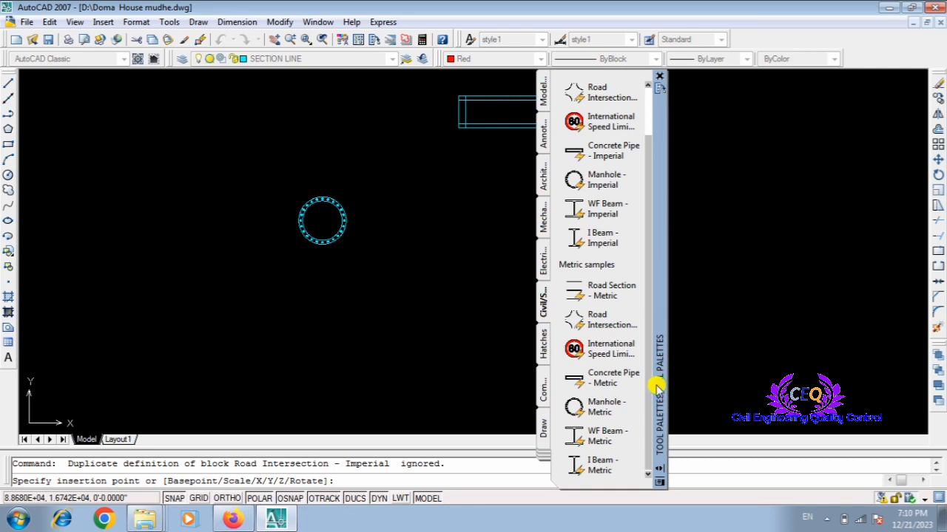
click(584, 439)
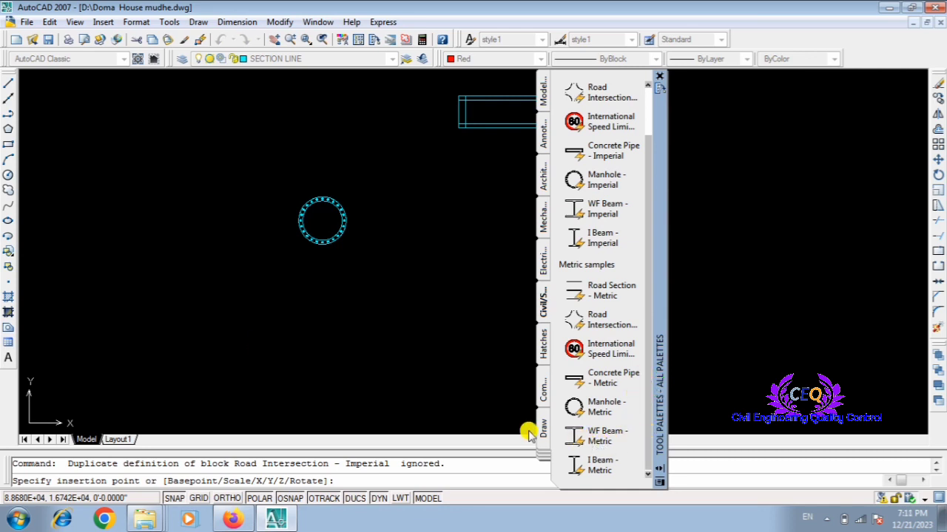
click(162, 295)
click(579, 436)
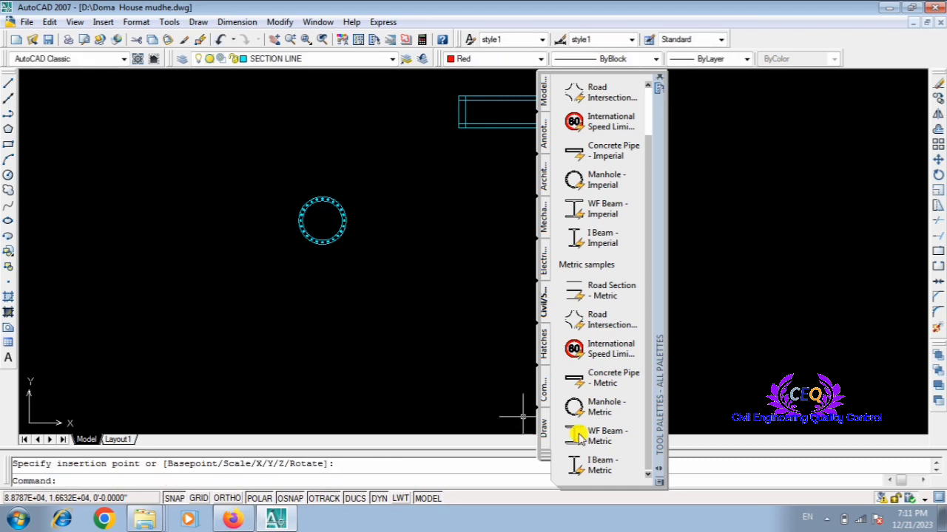
Insert the Manhole - Metric block below and to the left of the existing manhole.
click(576, 406)
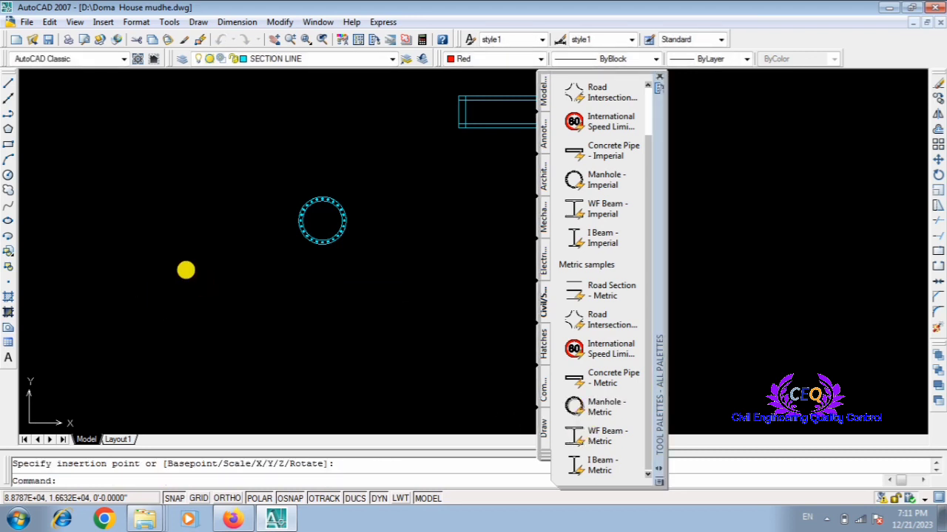
click(245, 301)
scroll(249, 306, up, 3)
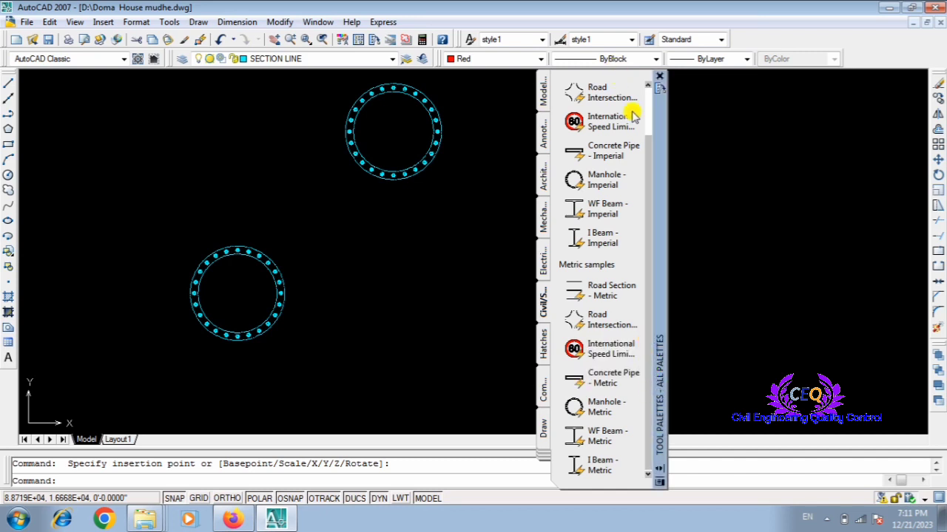
Browse the Mechanical, Architectural and Annotation sample blocks in the tool palettes.
drag(645, 197, 653, 141)
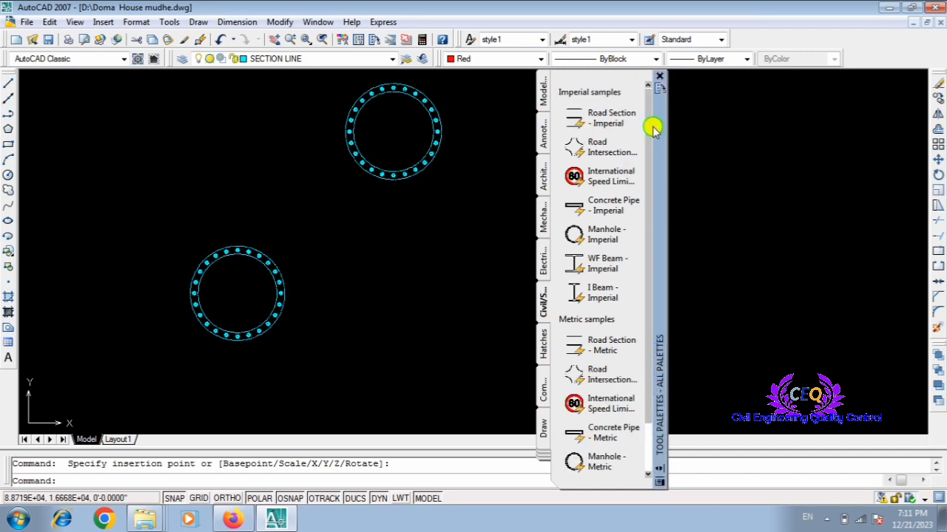
click(543, 214)
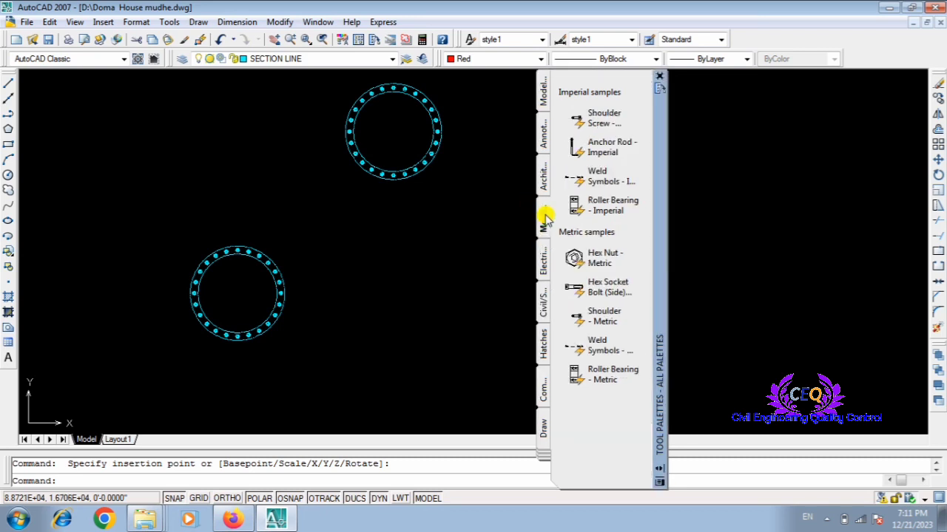
click(544, 181)
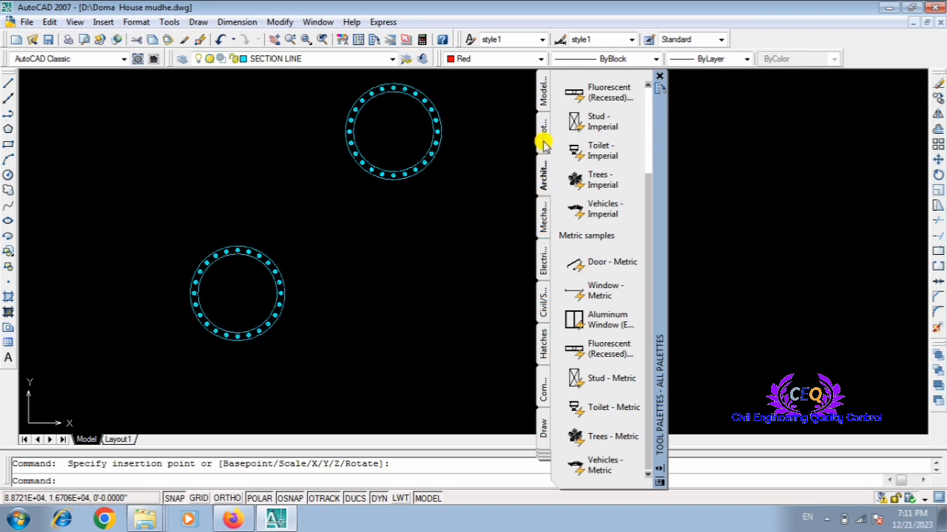
click(544, 145)
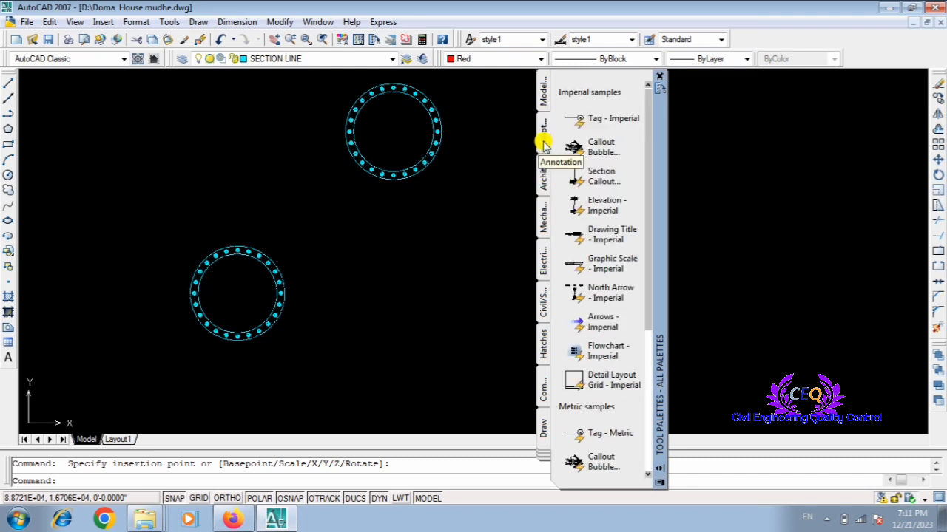
Draw a three-turn 2D Spiral from the modeling tools, above and to the left of the lower manhole.
click(544, 102)
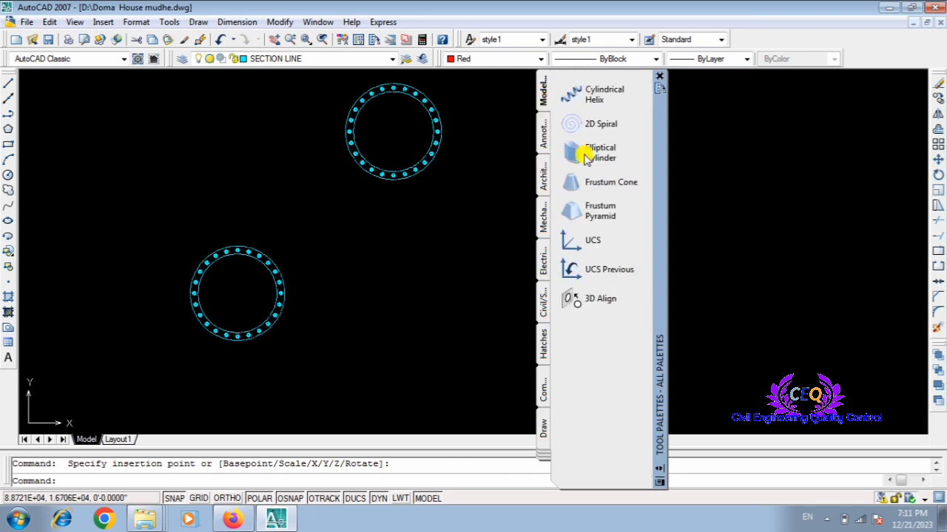
click(571, 124)
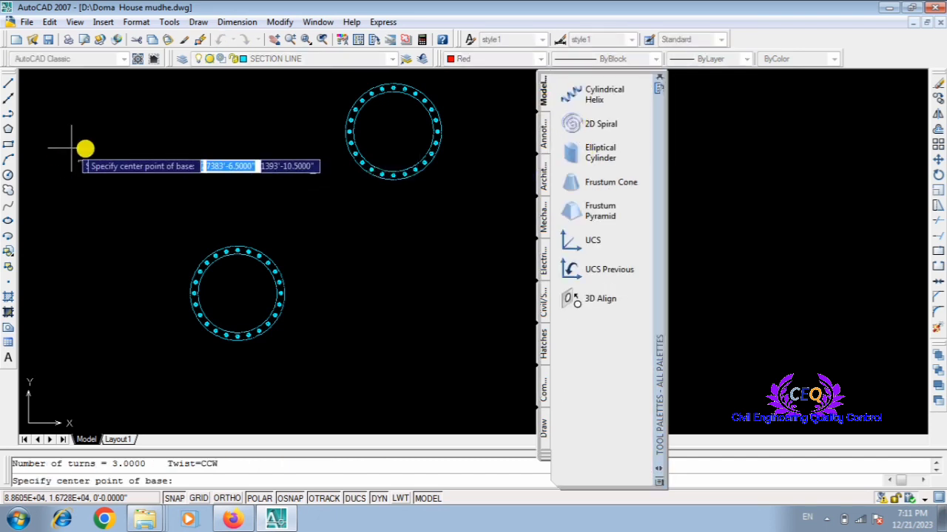
click(119, 153)
click(137, 171)
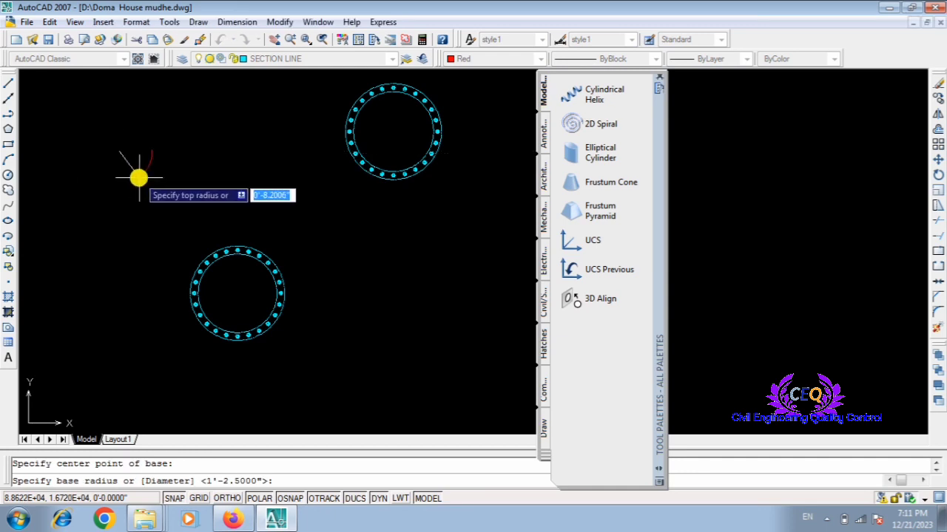
click(138, 166)
scroll(118, 162, up, 2)
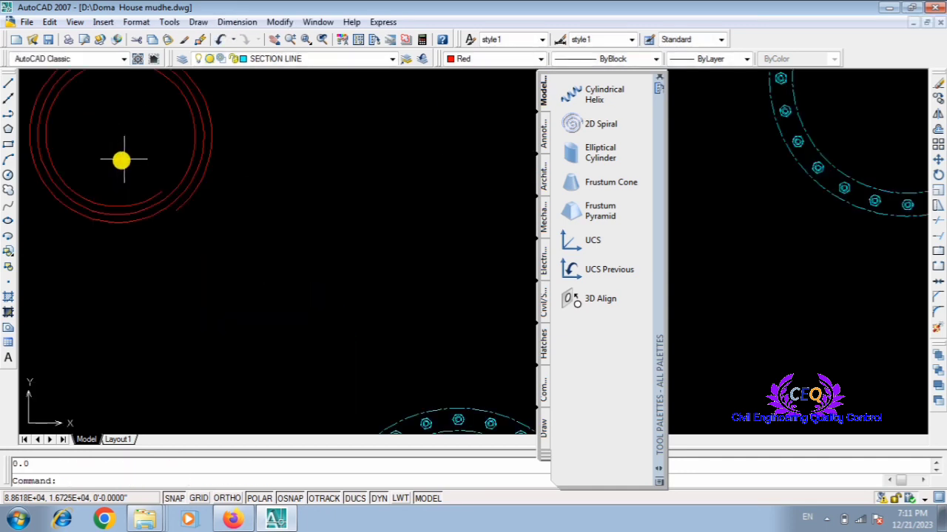
scroll(143, 184, down, 2)
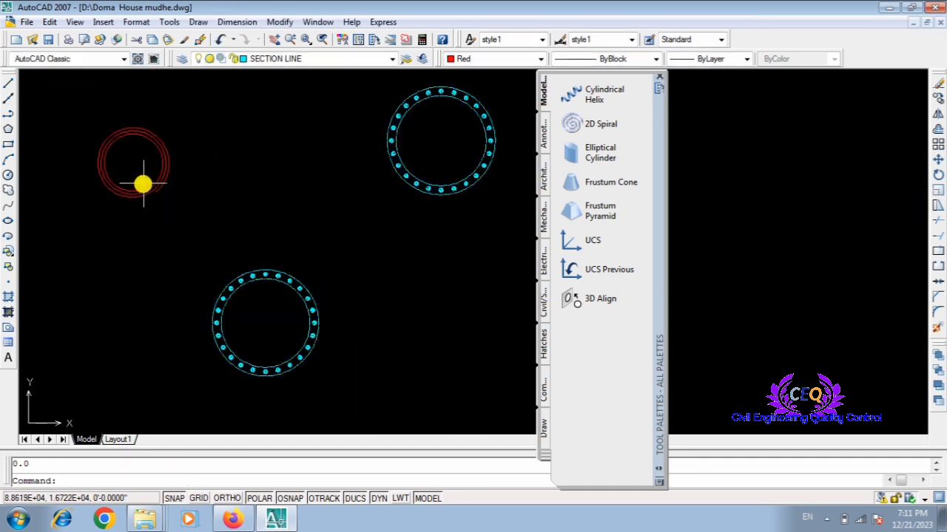
Create a small Elliptical Cylinder between the red spiral and the upper manhole by picking its axis endpoints and height.
click(576, 154)
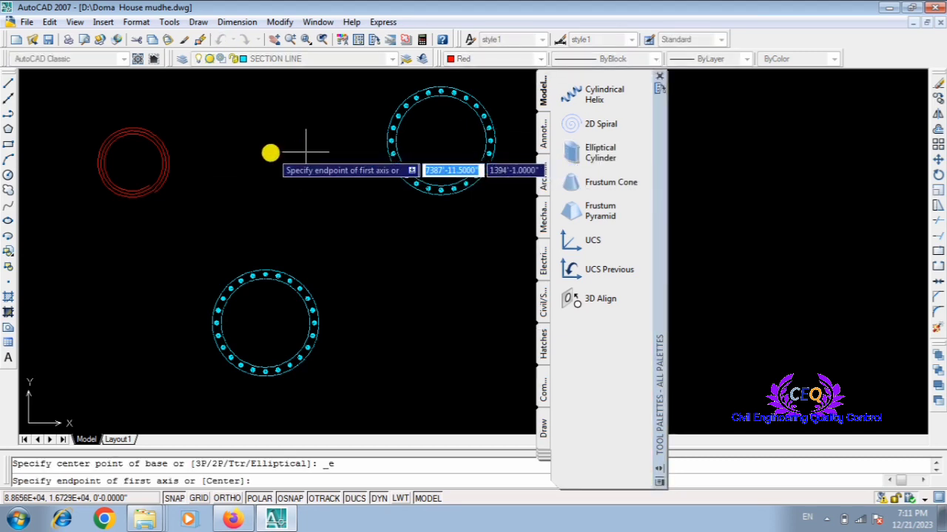
click(258, 164)
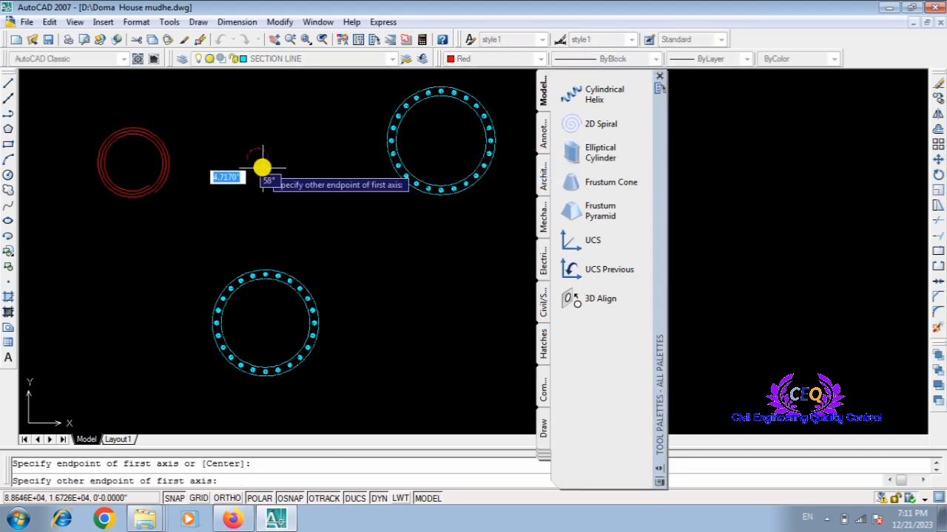
click(260, 167)
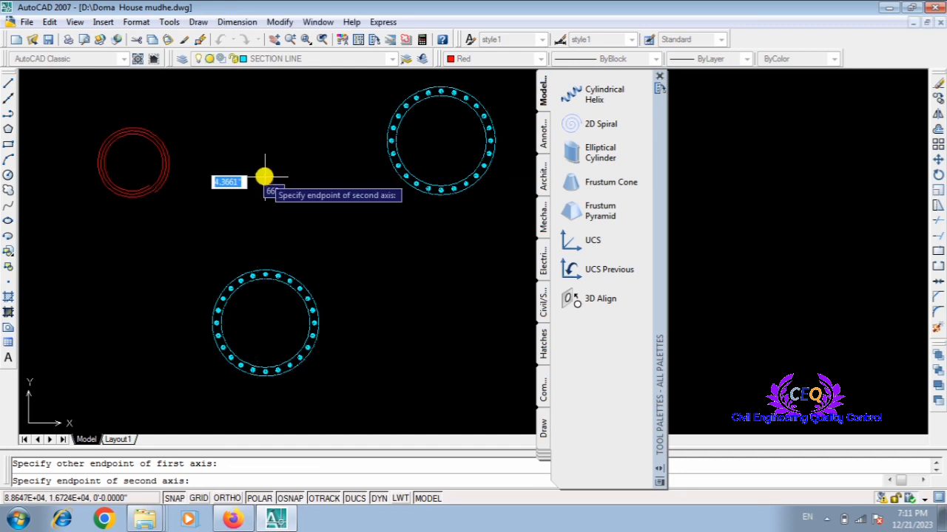
click(258, 169)
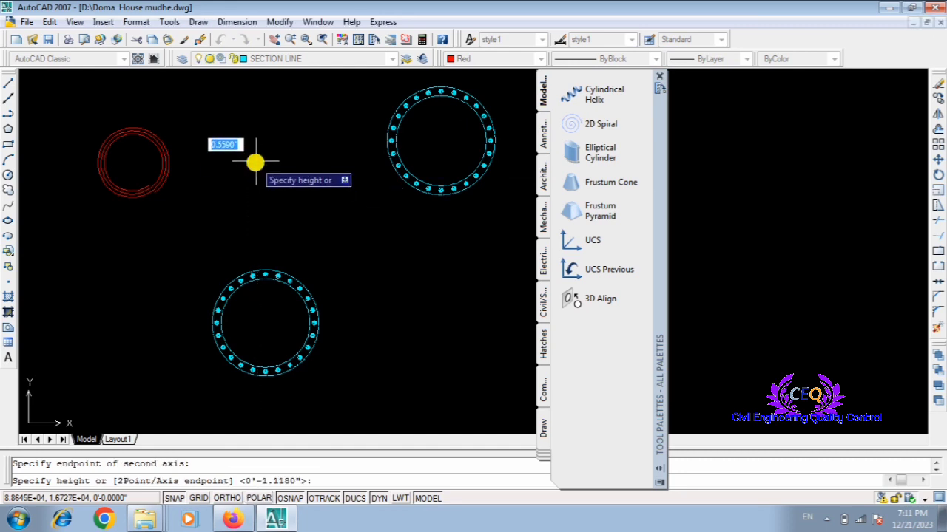
click(259, 160)
scroll(263, 164, up, 8)
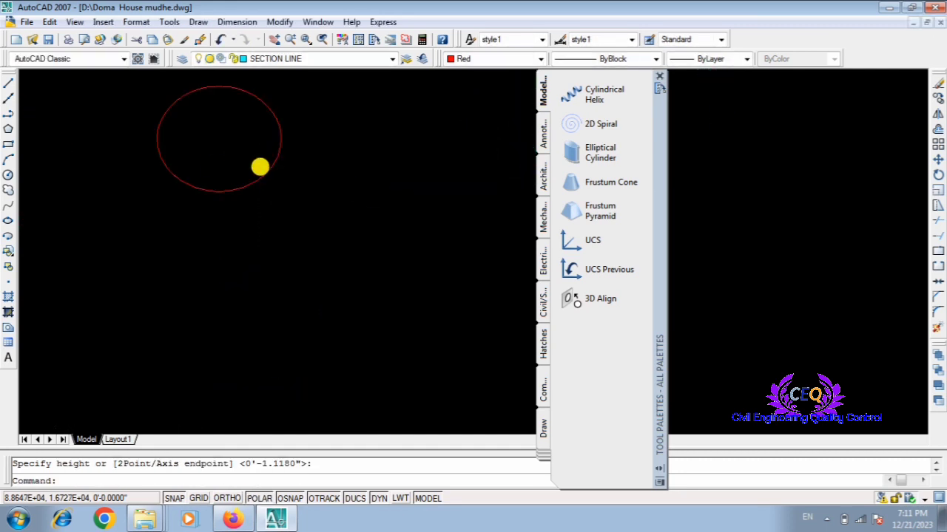
scroll(260, 166, down, 8)
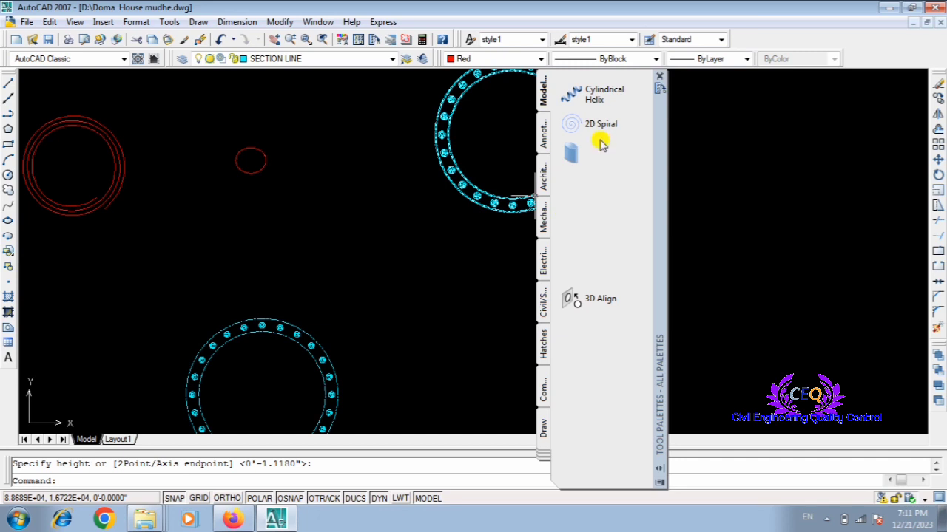
scroll(601, 140, up, 3)
scroll(596, 145, down, 3)
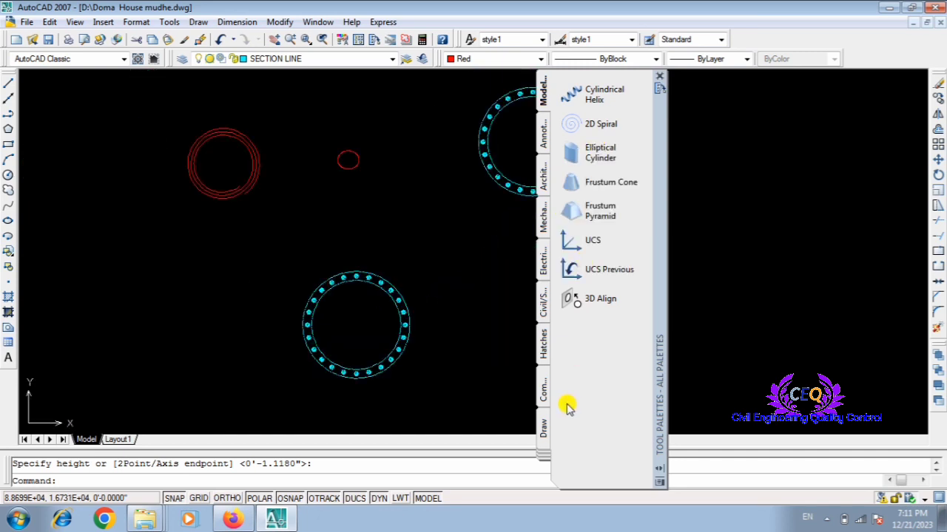
Insert a Table - ISO from the command tools just below the spiral, across the lower manhole.
click(540, 431)
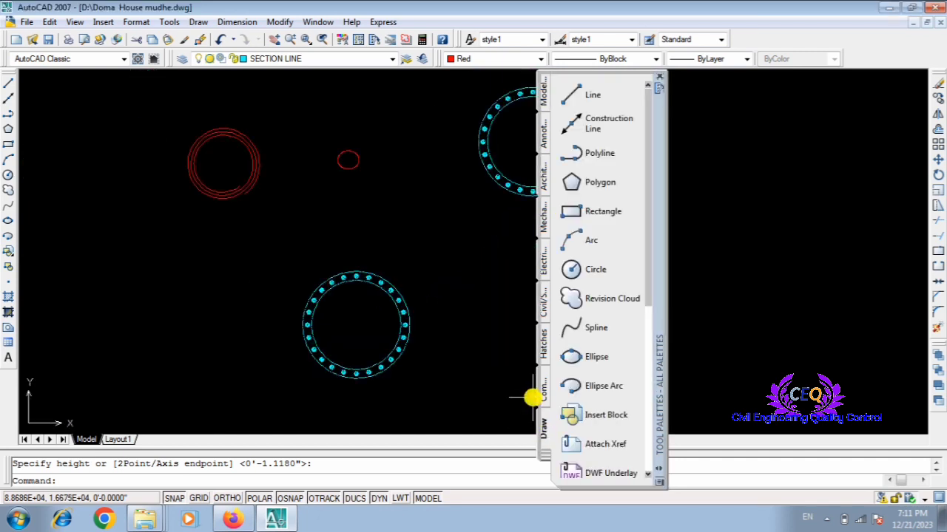
click(543, 393)
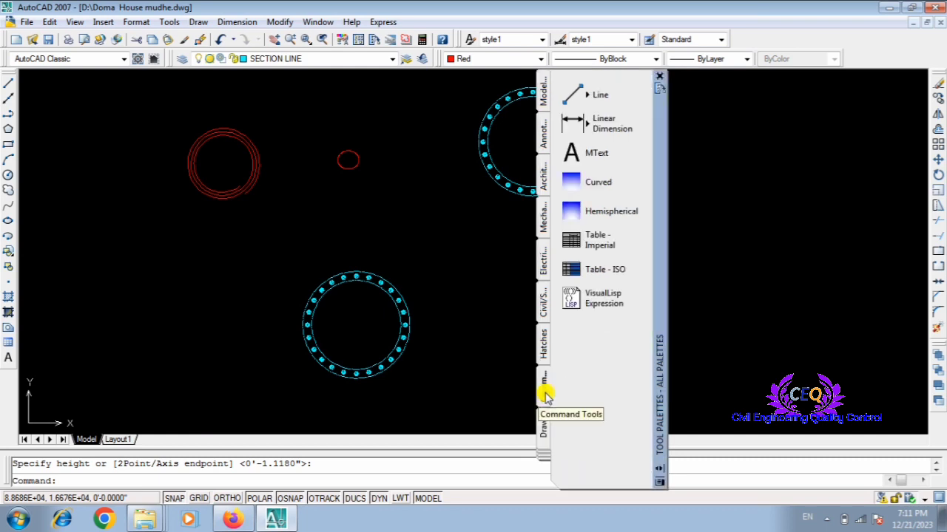
click(571, 269)
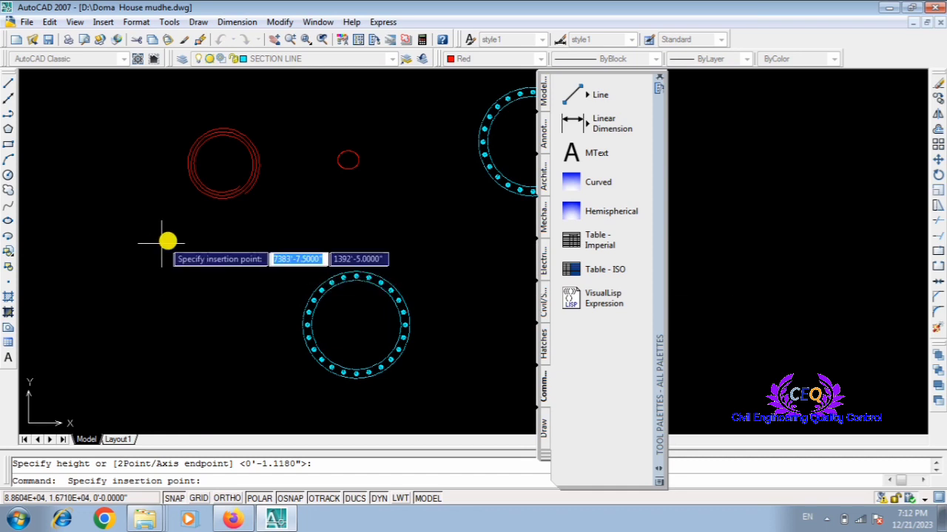
click(176, 234)
scroll(190, 219, down, 3)
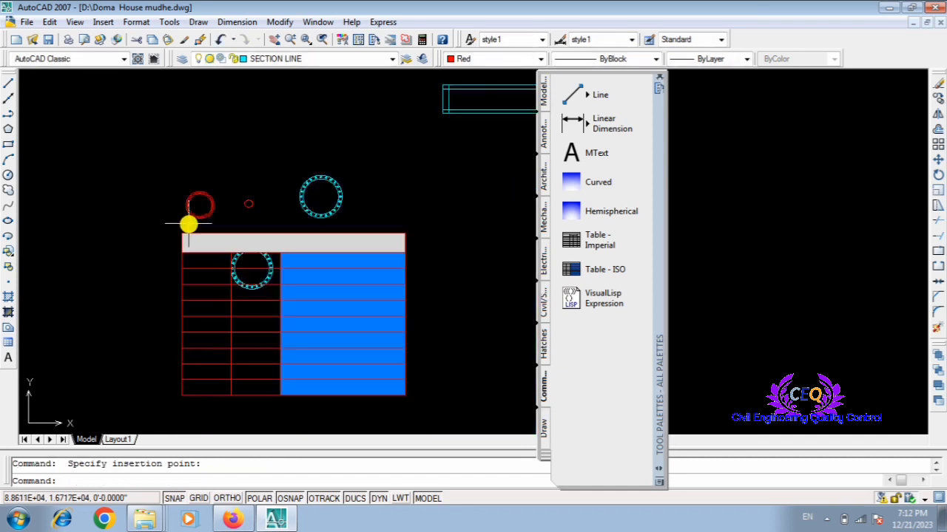
scroll(283, 324, up, 4)
scroll(284, 290, down, 2)
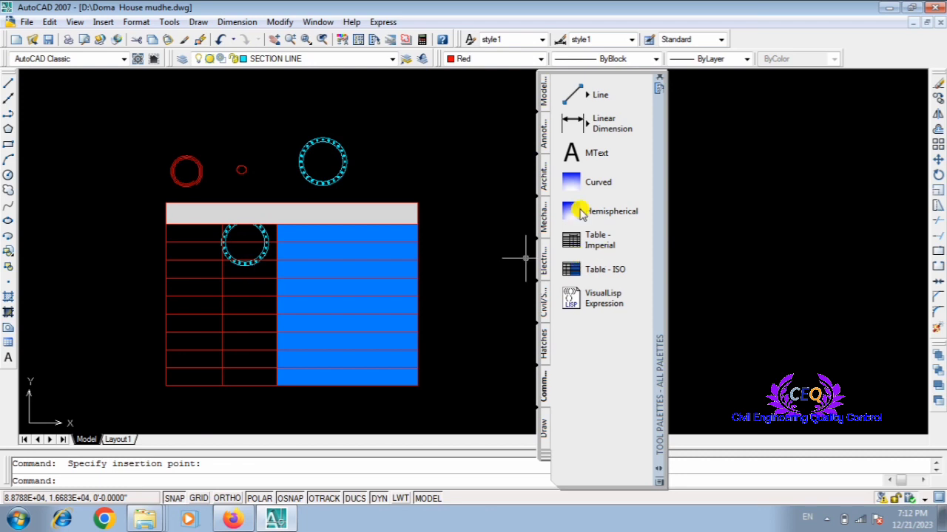
Try to apply the Hemispherical gradient fill to the empty drawing area far to the right of the table.
click(570, 212)
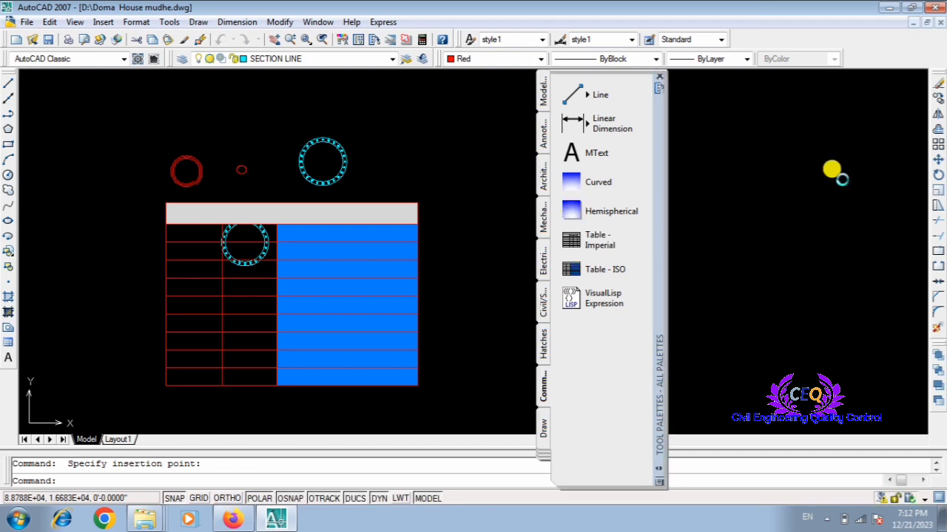
click(769, 205)
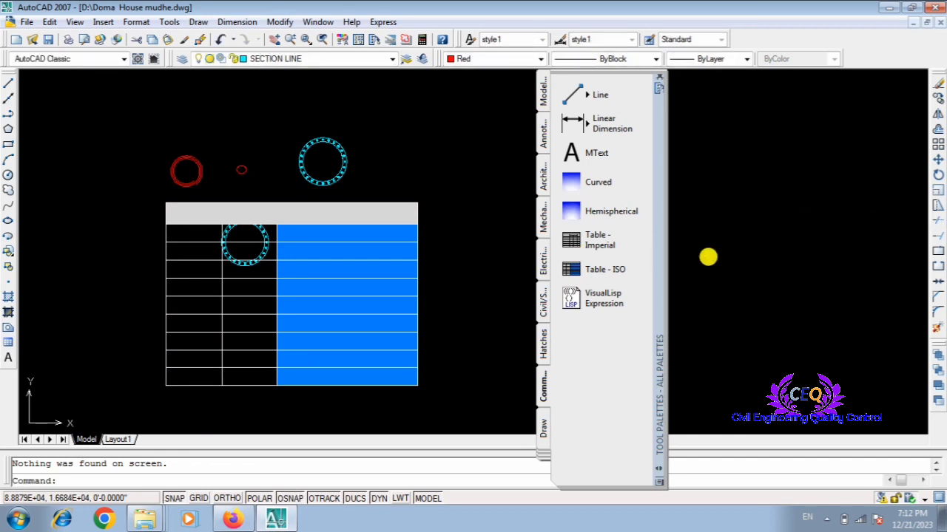
scroll(704, 259, up, 5)
scroll(695, 264, down, 10)
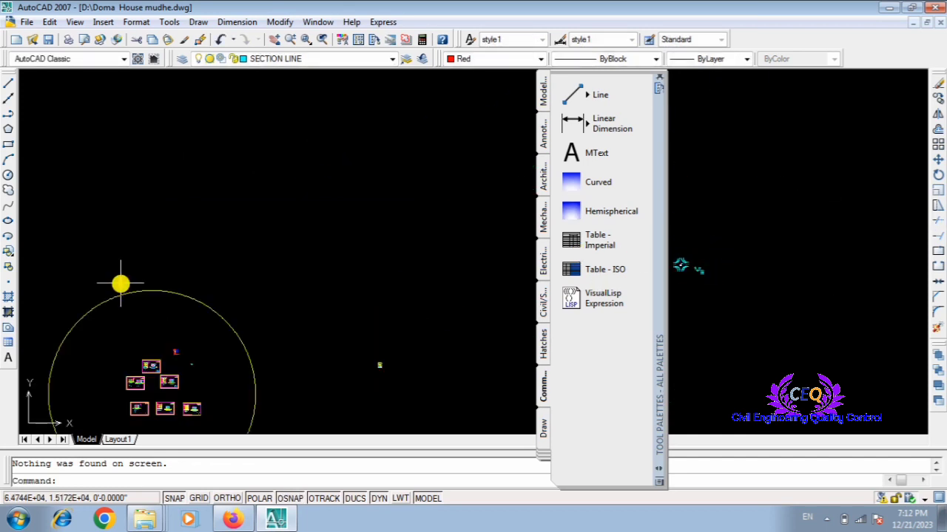
Review the imperial and metric samples in the Architectural palette, along with the modeling and Annotation tools.
click(544, 178)
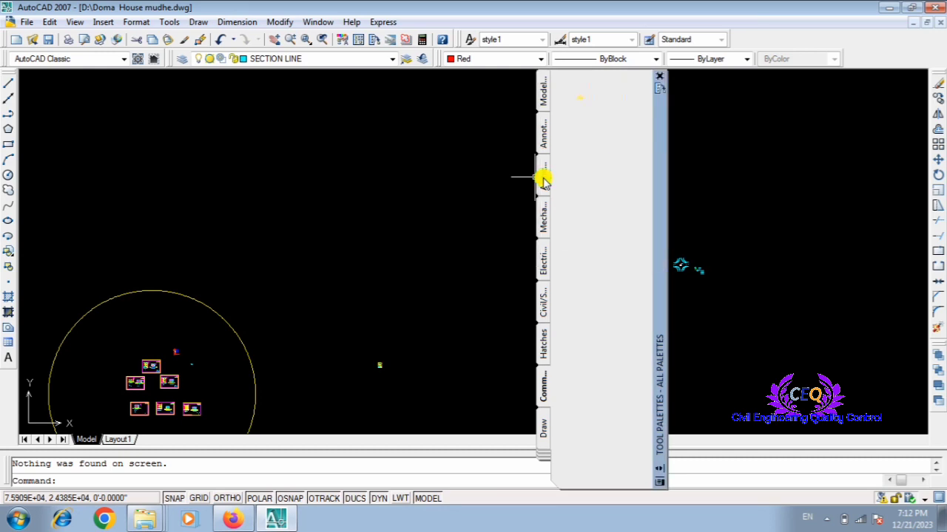
scroll(604, 189, up, 3)
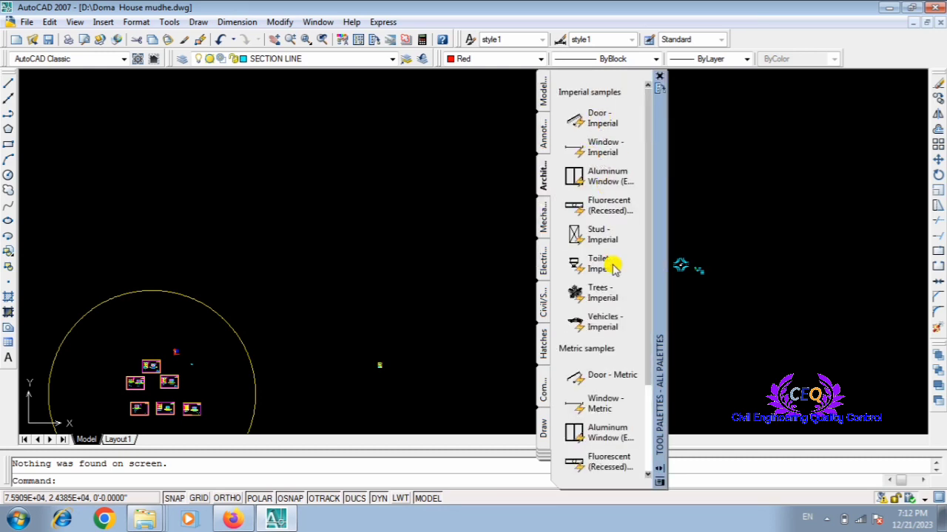
scroll(610, 267, down, 3)
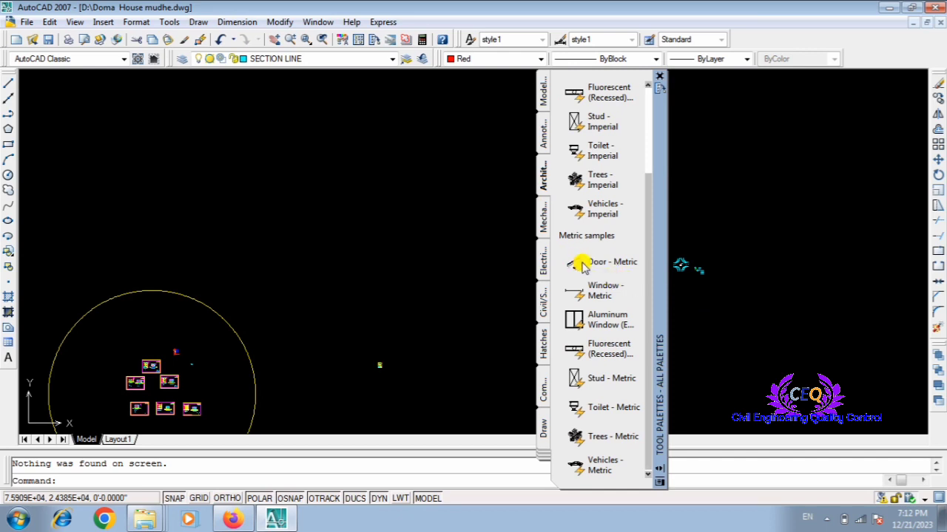
click(544, 92)
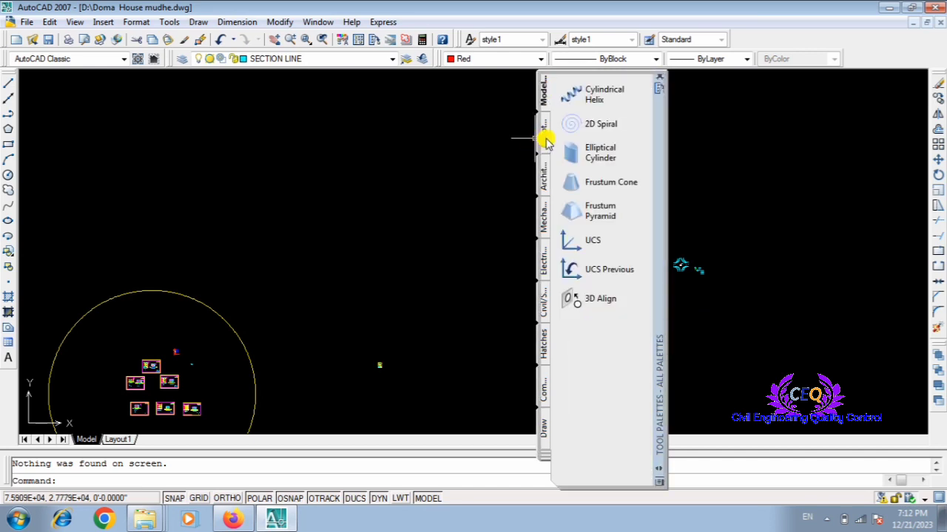
click(543, 140)
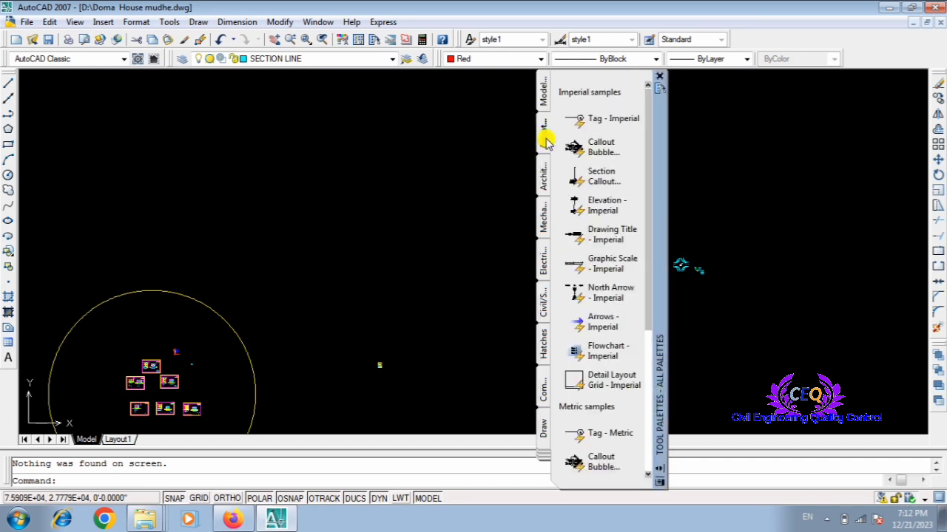
click(545, 188)
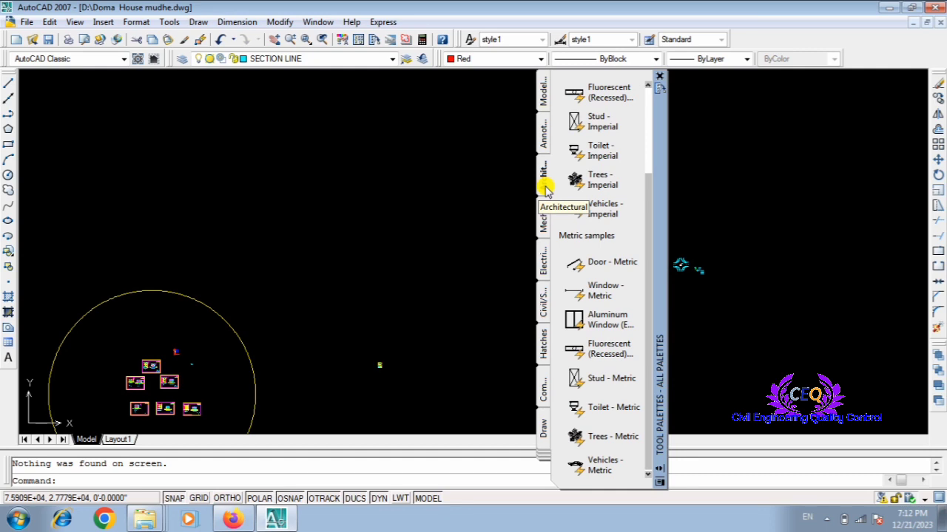
Insert a Pilot Light - Metric electrical block in the empty area above the large yellow circle, with reference designator hh and description 12.
click(543, 226)
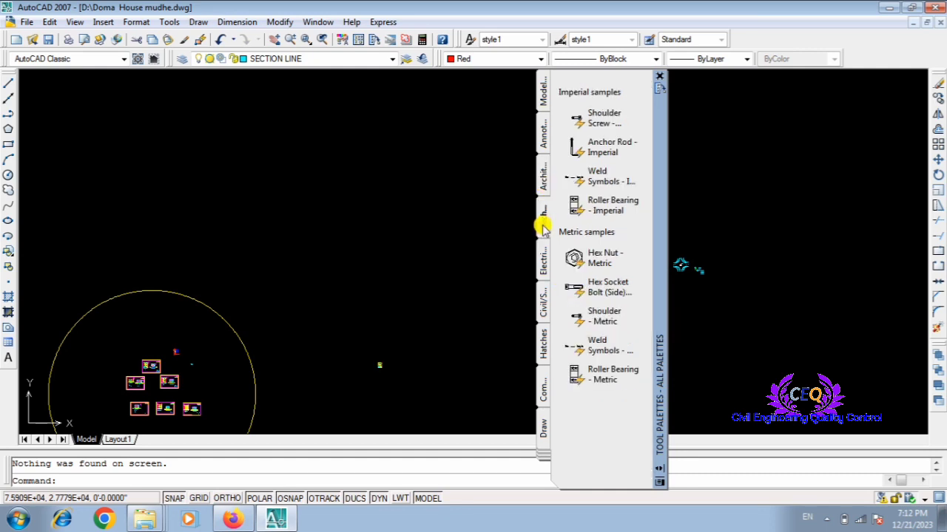
click(542, 266)
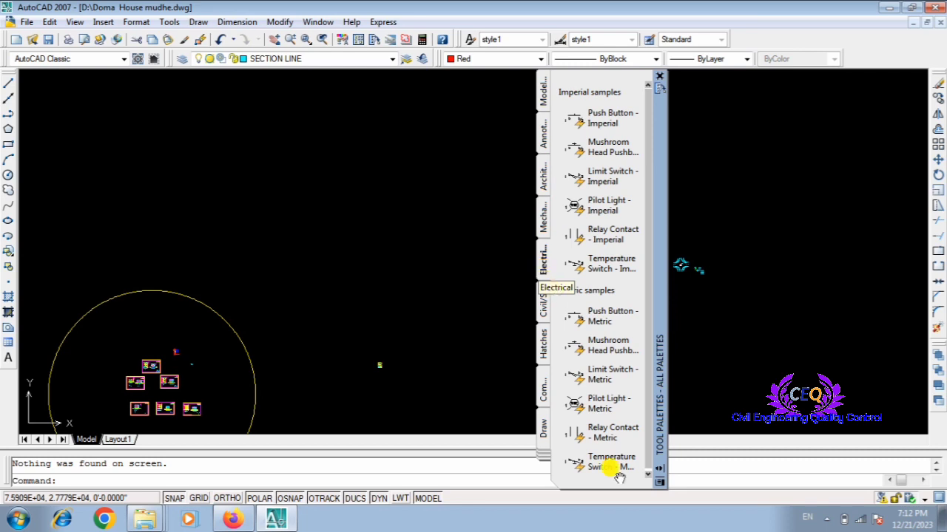
click(586, 403)
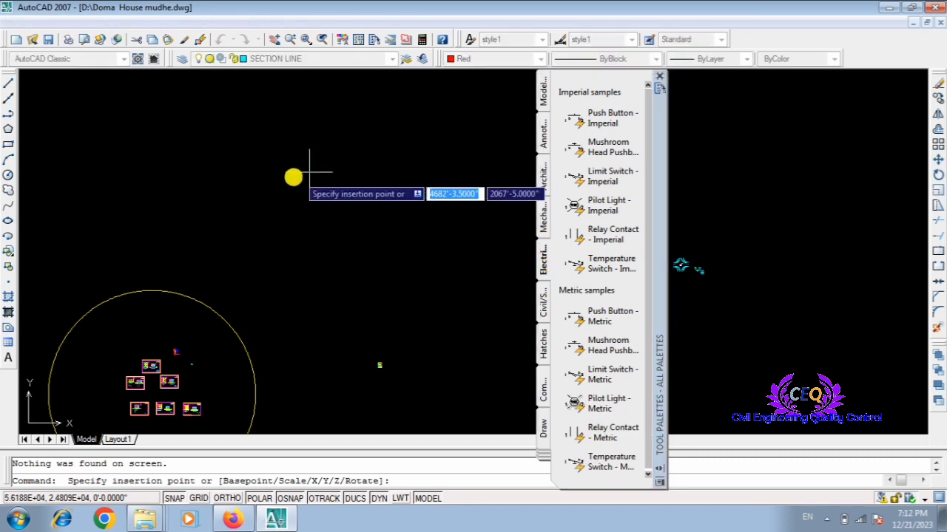
click(279, 185)
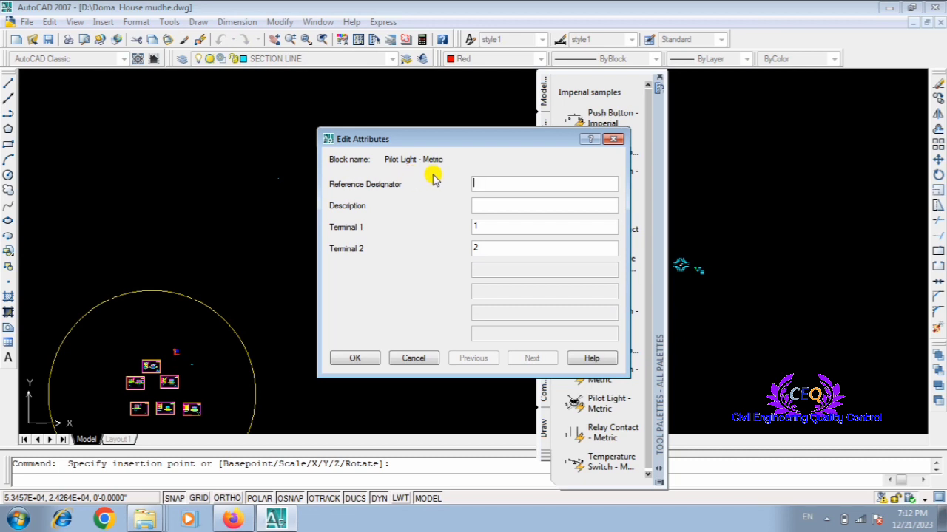
click(491, 206)
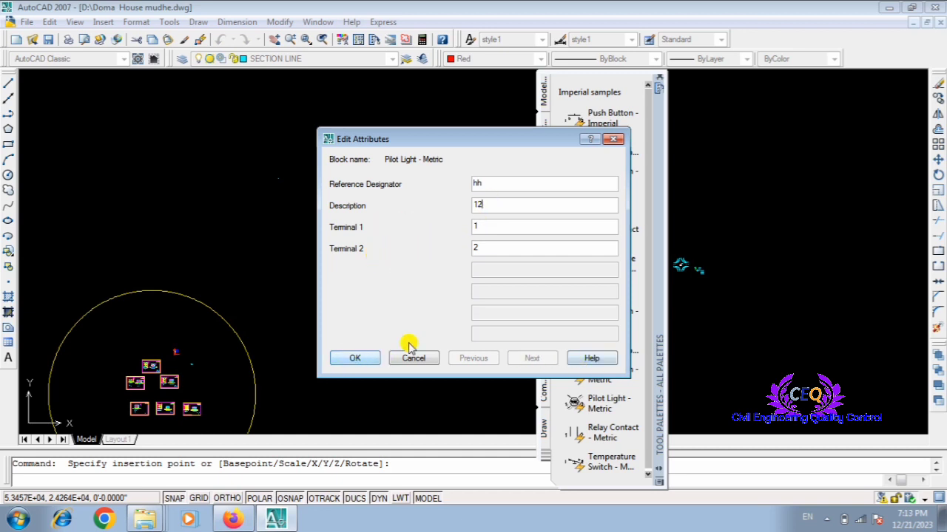
click(355, 358)
scroll(273, 180, up, 5)
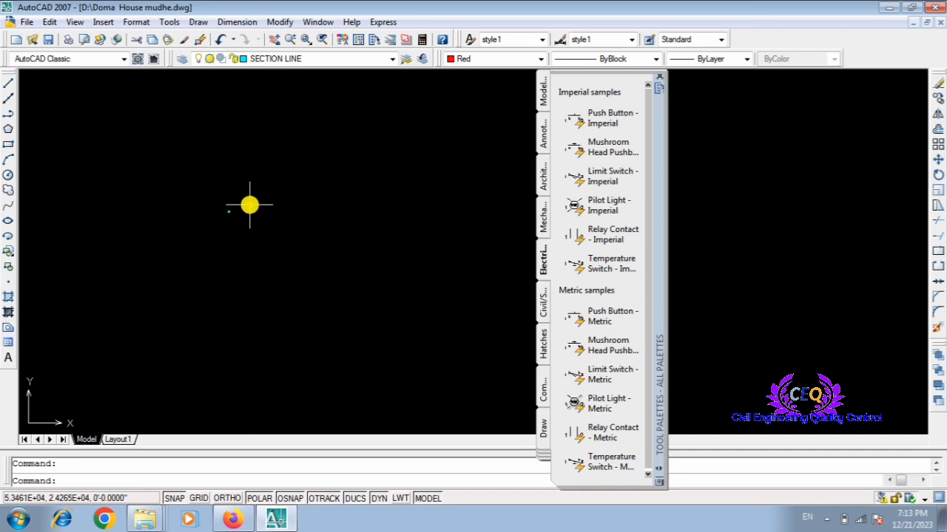
scroll(186, 222, down, 3)
scroll(201, 220, up, 2)
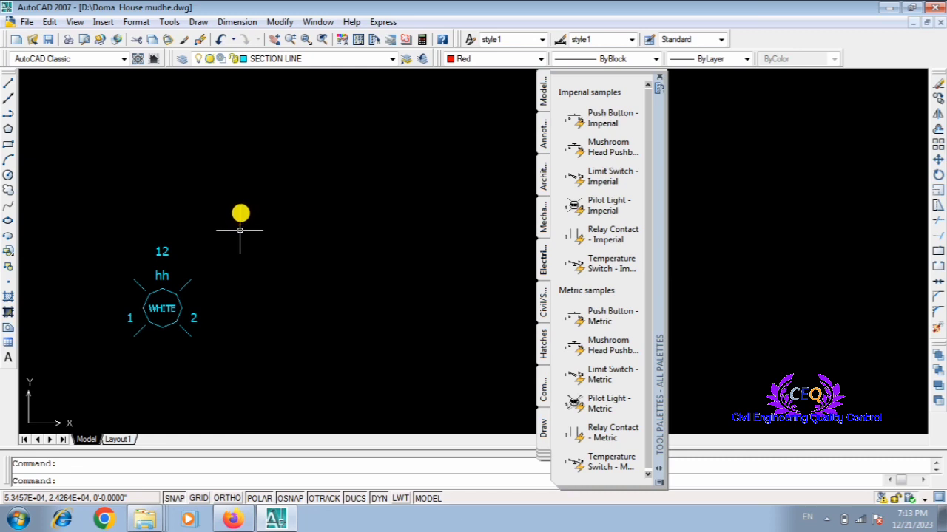
Insert a Push Button - Imperial block above and to the right of the pilot light, leaving its attributes at their defaults.
click(596, 121)
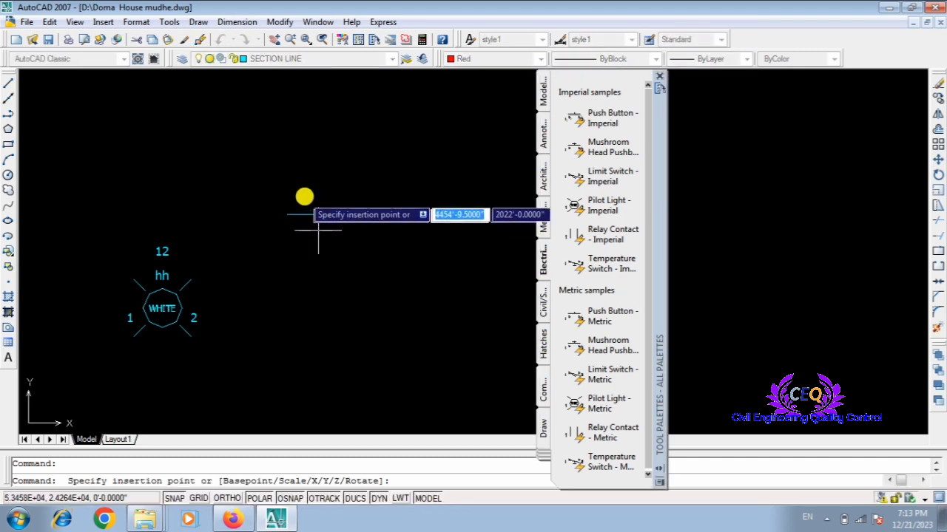
click(292, 238)
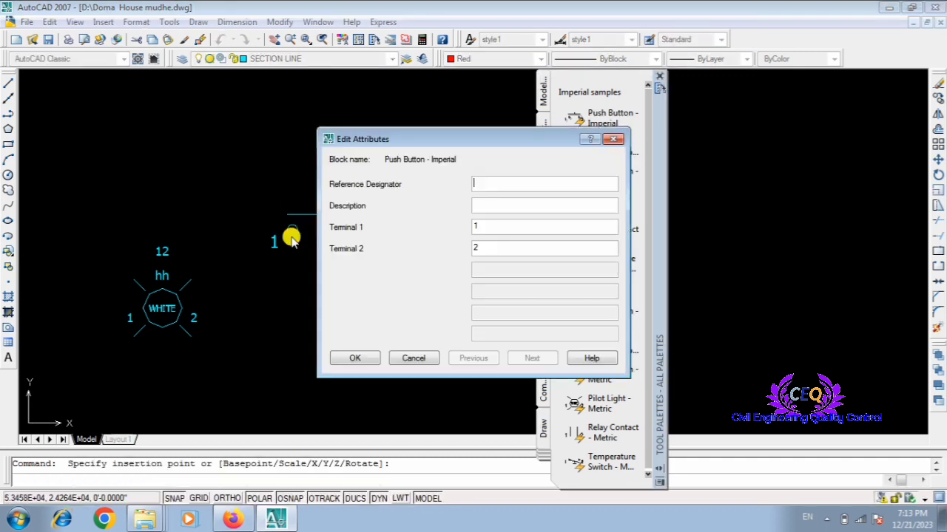
click(615, 140)
scroll(329, 229, up, 4)
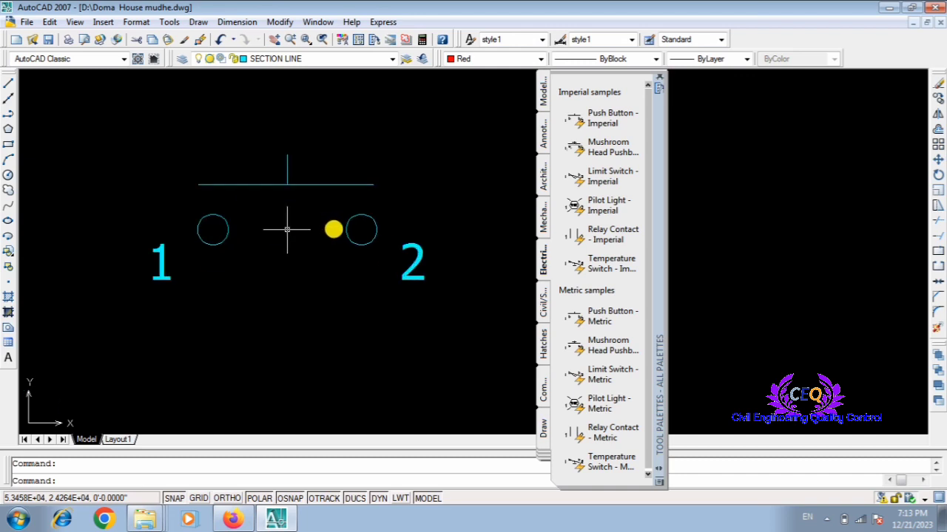
scroll(335, 228, down, 4)
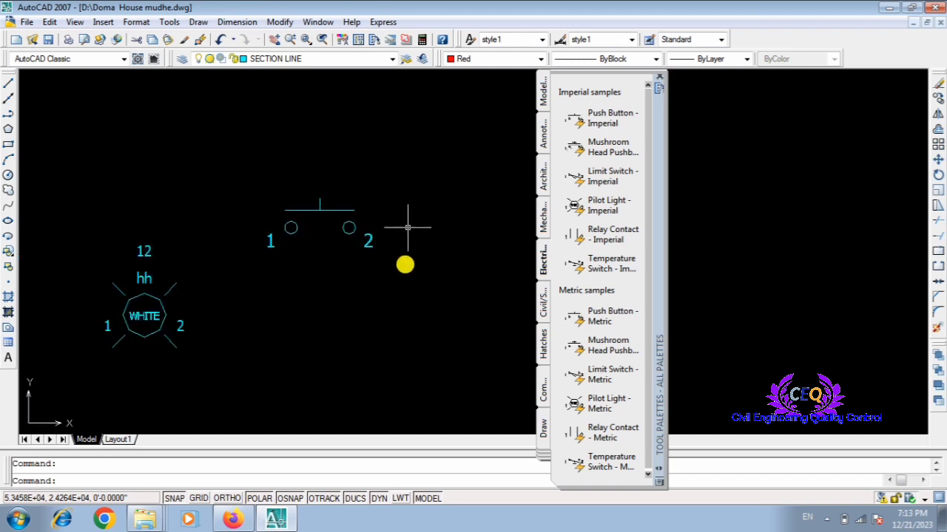
scroll(580, 246, down, 3)
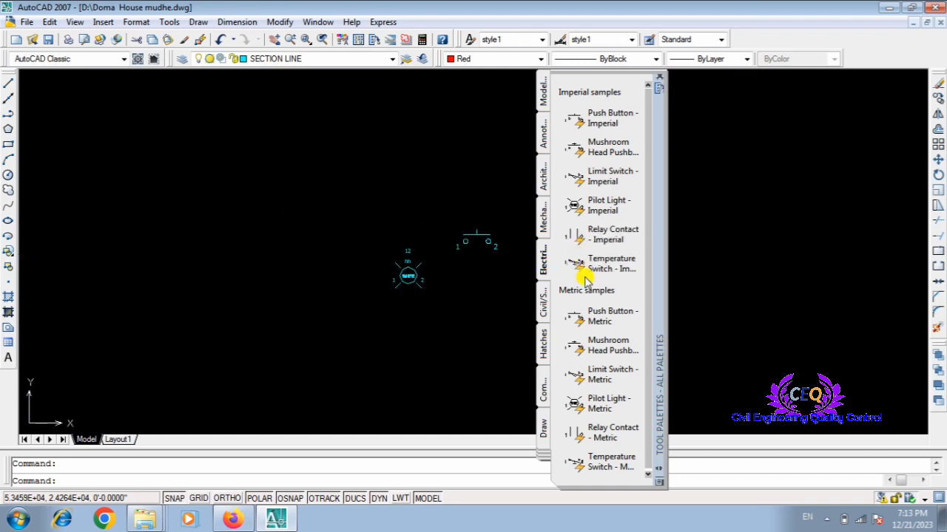
Review the Annotation, Architectural, Hatches and command tool palettes, and close the tool palettes.
click(544, 137)
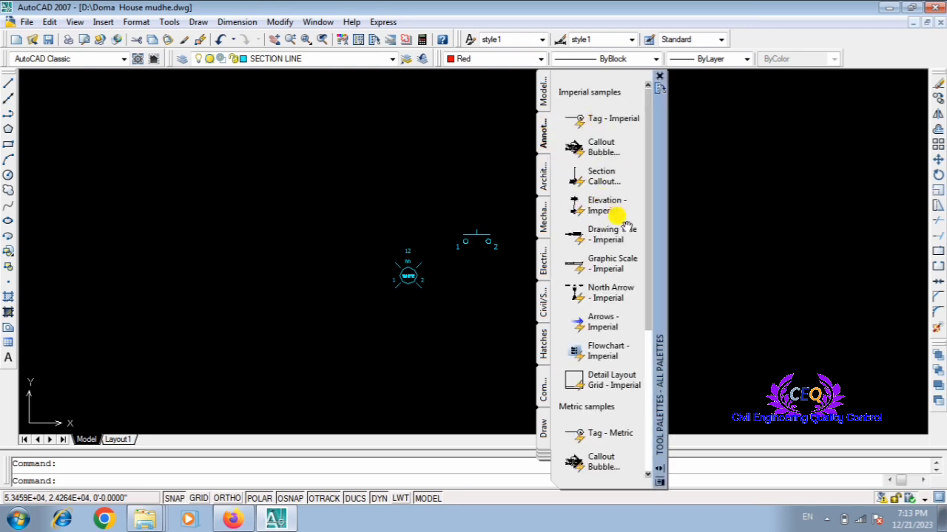
click(542, 180)
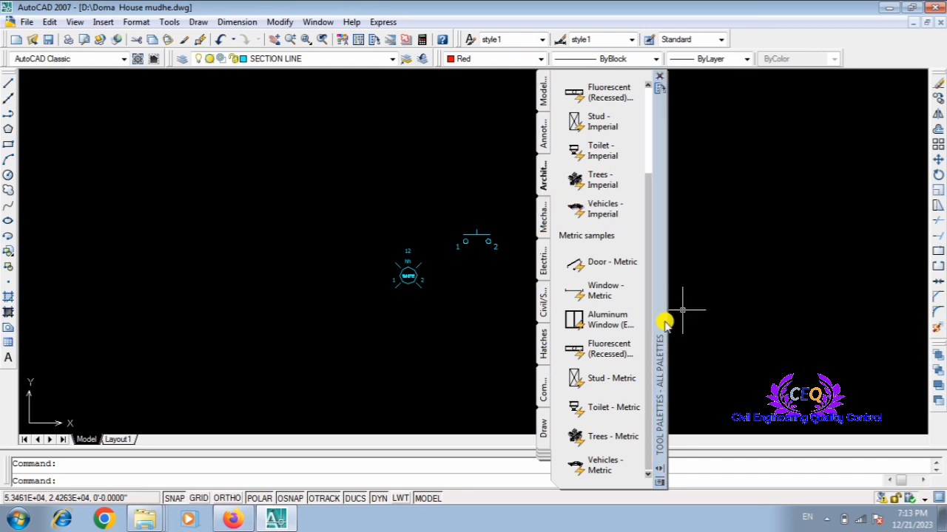
click(544, 344)
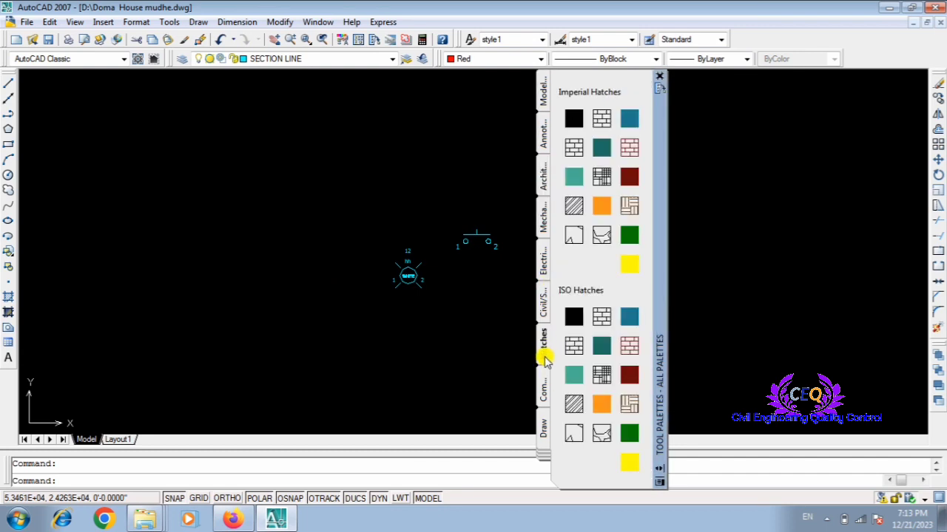
click(545, 388)
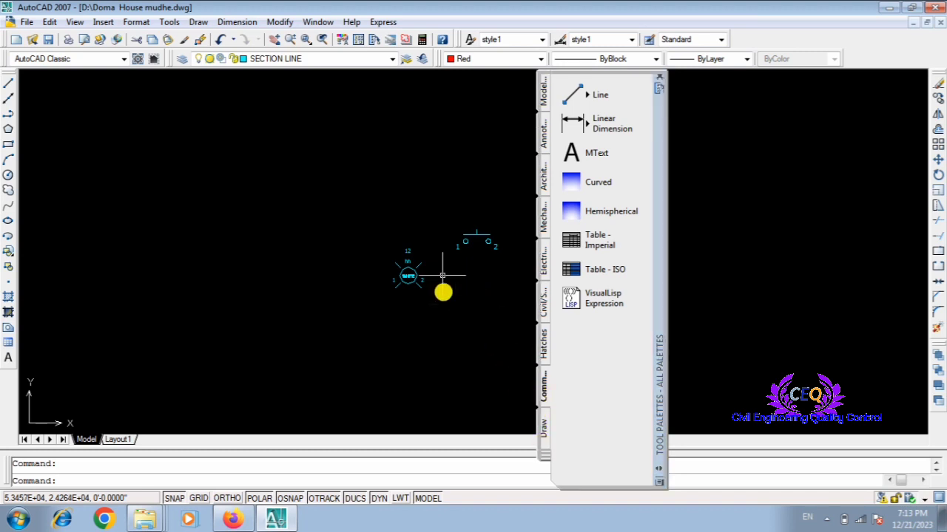
click(659, 76)
scroll(436, 271, down, 4)
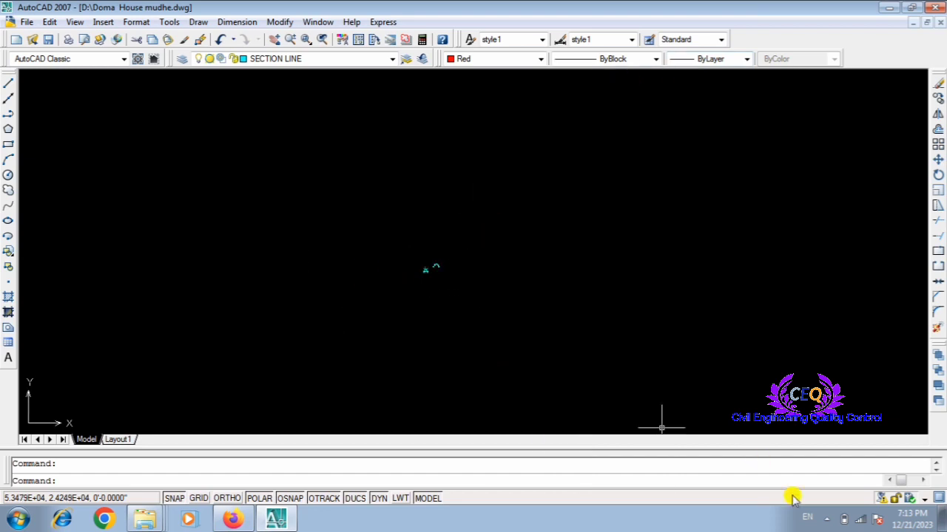
click(824, 518)
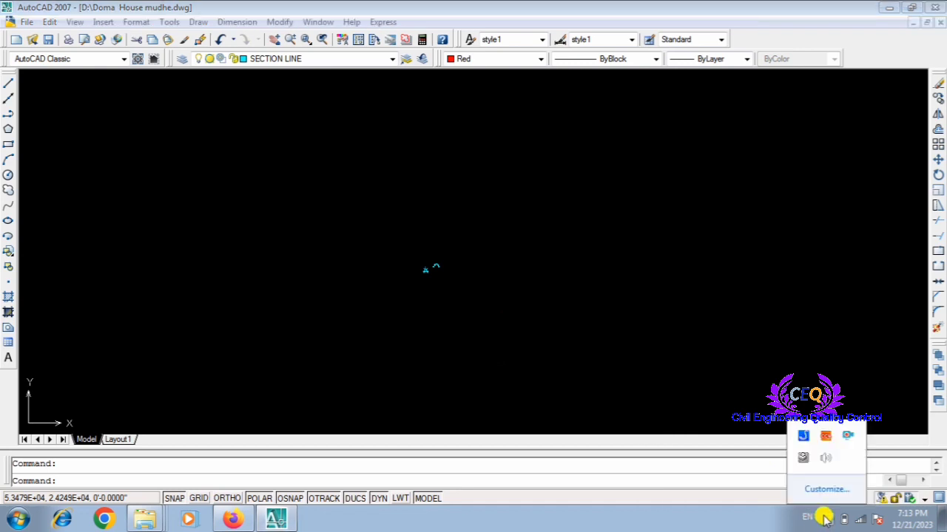
right_click(846, 437)
click(677, 396)
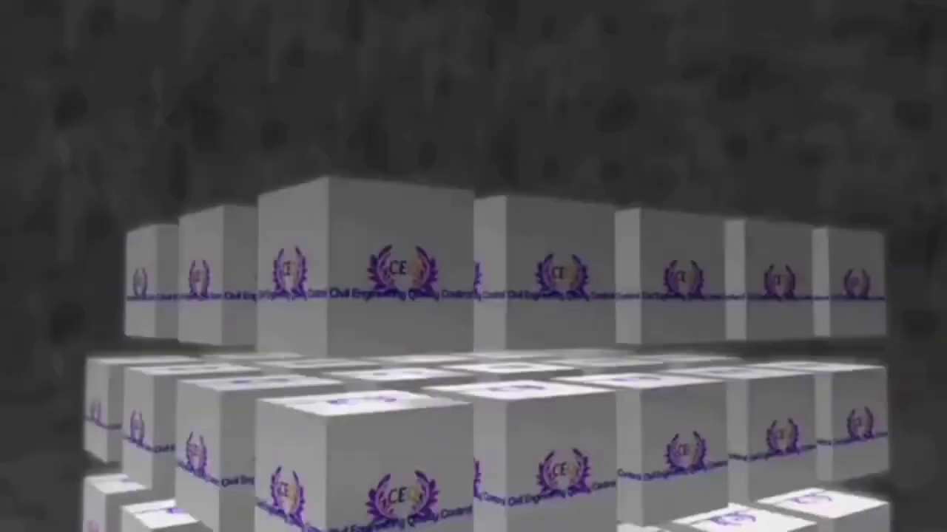